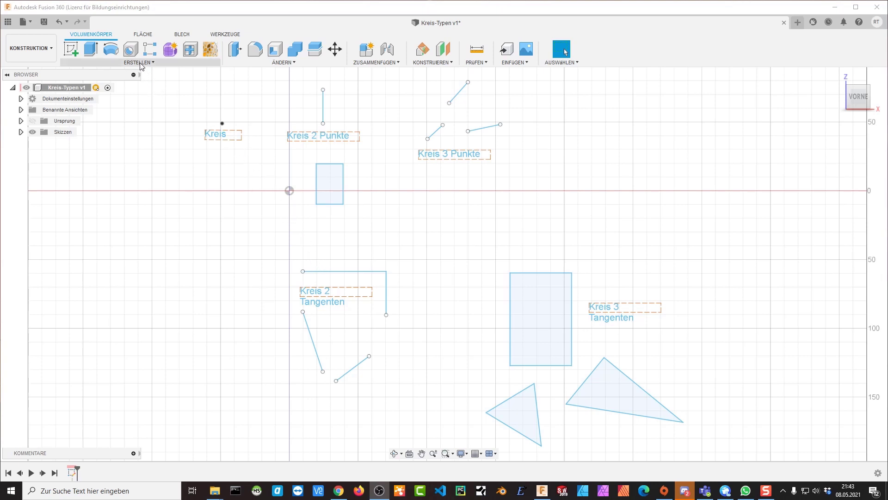
Reopen the sketch and draw a center-diameter circle of diameter 70 on the Kreis label.
{"action": "right_click", "coordinate": [71, 471]}
{"action": "left_click", "coordinate": [88, 377]}
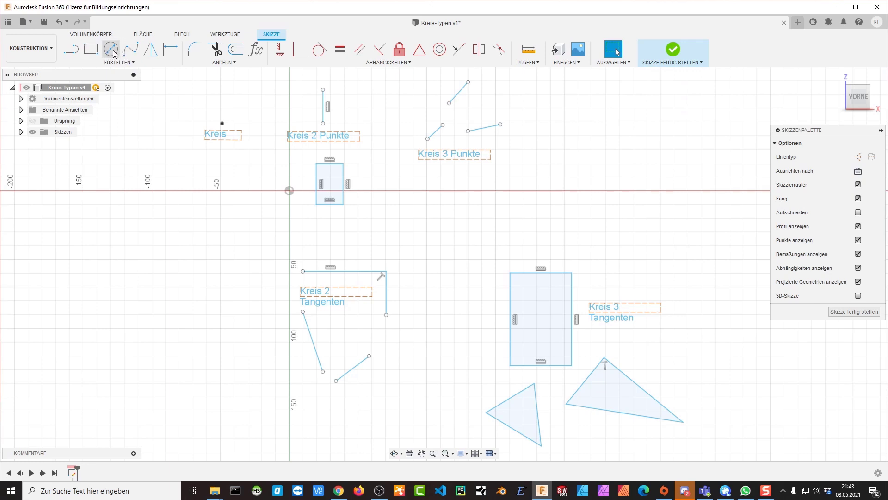
{"action": "left_click", "coordinate": [120, 63]}
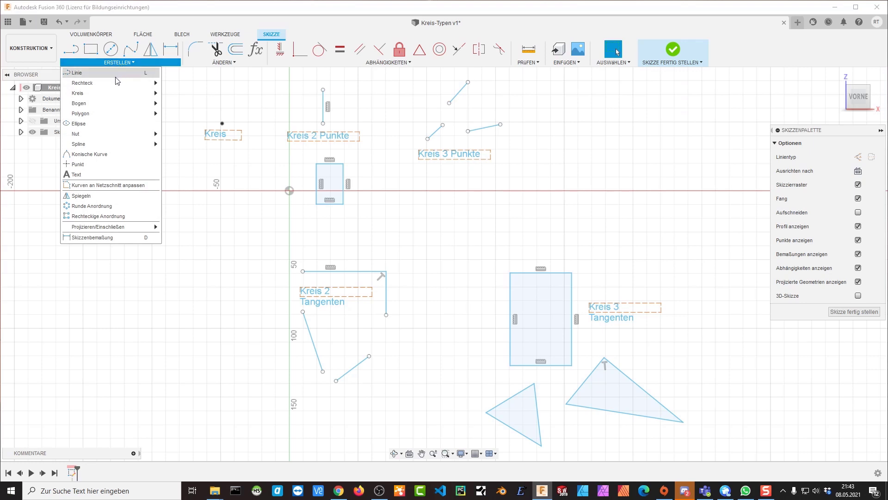
{"action": "mouse_move", "coordinate": [105, 93]}
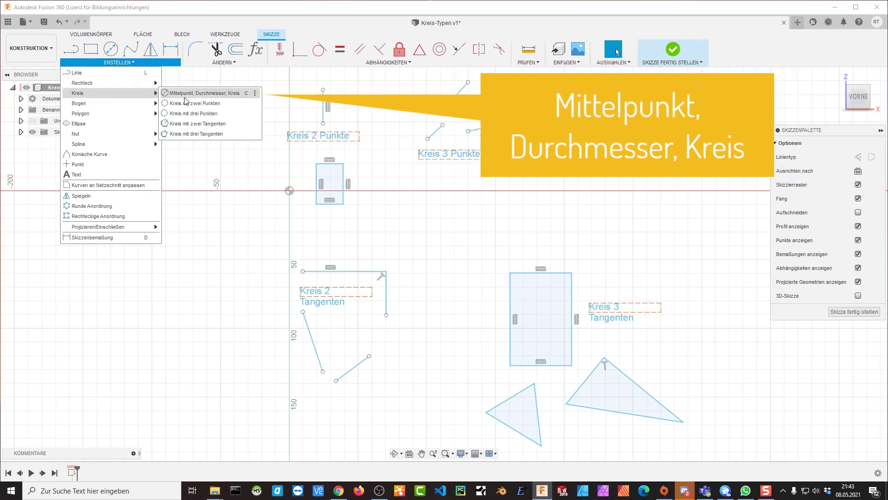
{"action": "left_click", "coordinate": [185, 95]}
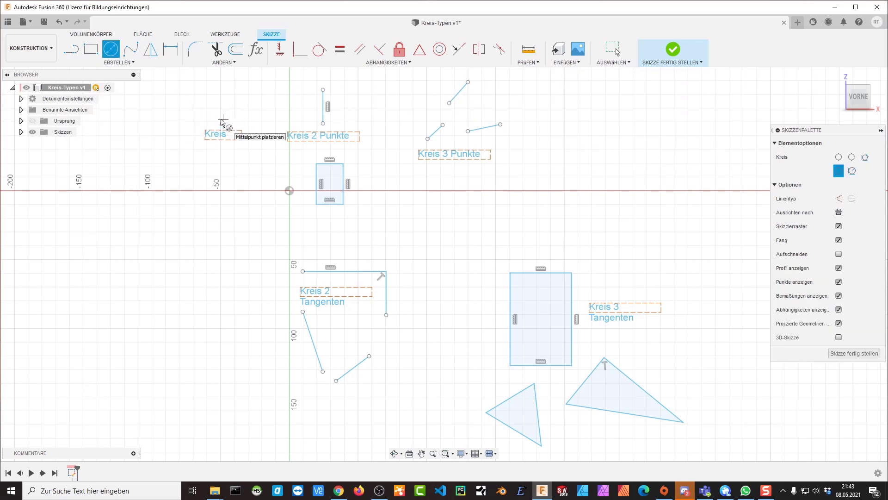
{"action": "left_click", "coordinate": [223, 123]}
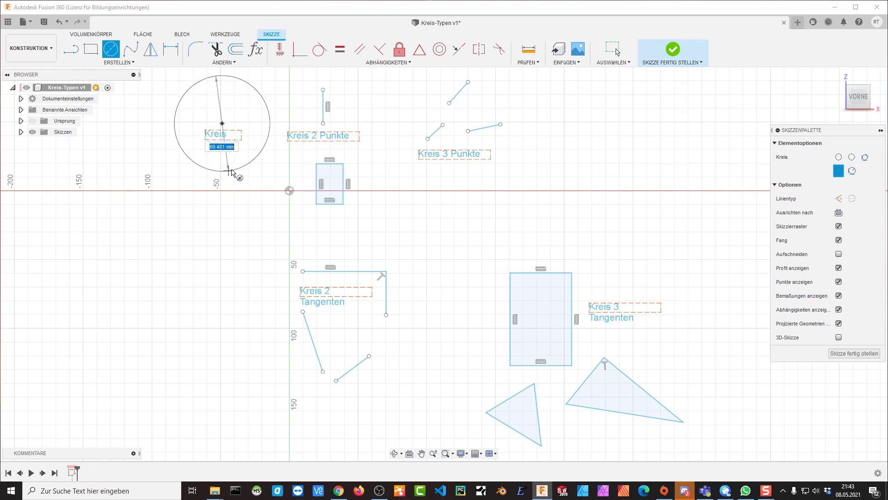
{"action": "type", "text": "70"}
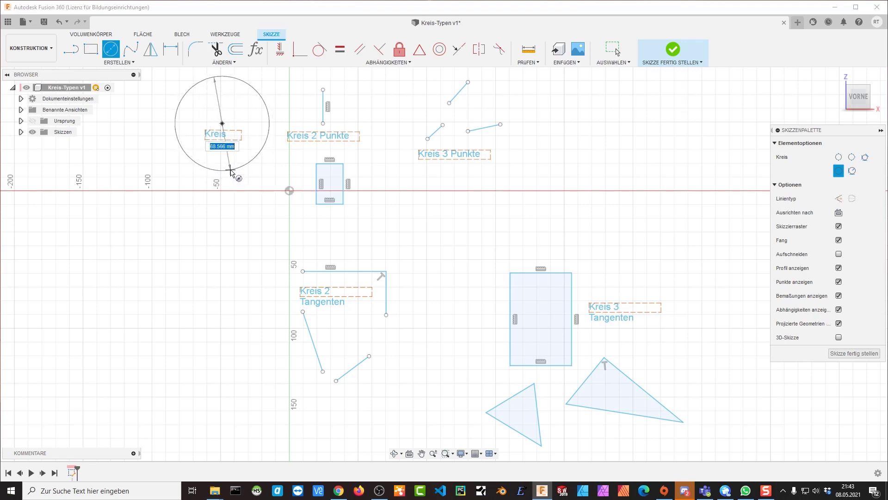
{"action": "key", "text": "Return"}
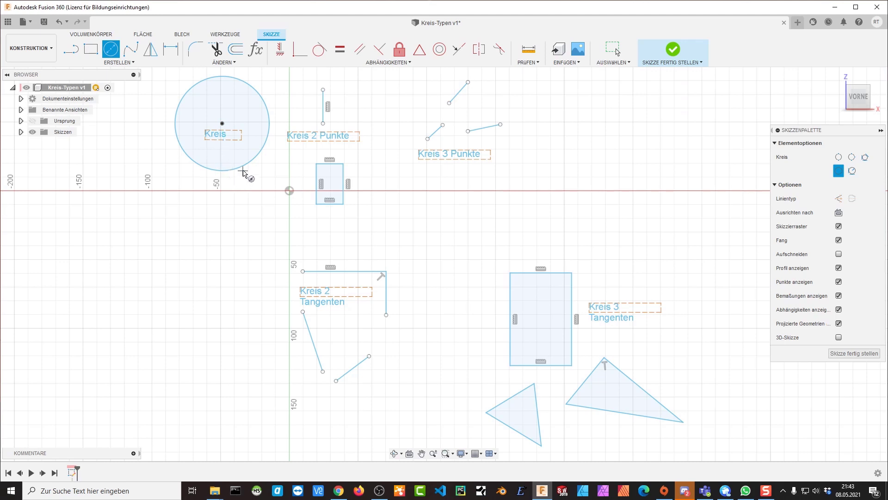
Dimension the Kreis circle to a 50 mm diameter.
{"action": "key", "text": "d"}
{"action": "left_click", "coordinate": [243, 171]}
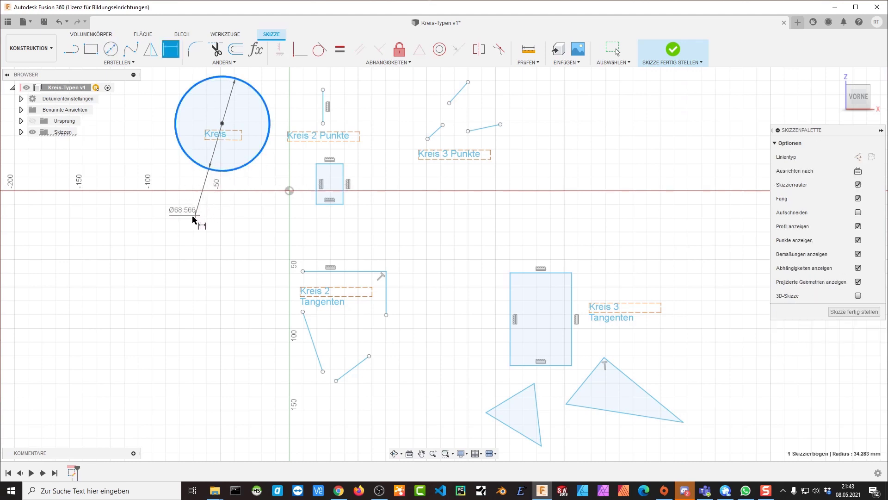
{"action": "left_click", "coordinate": [179, 219]}
{"action": "type", "text": "50"}
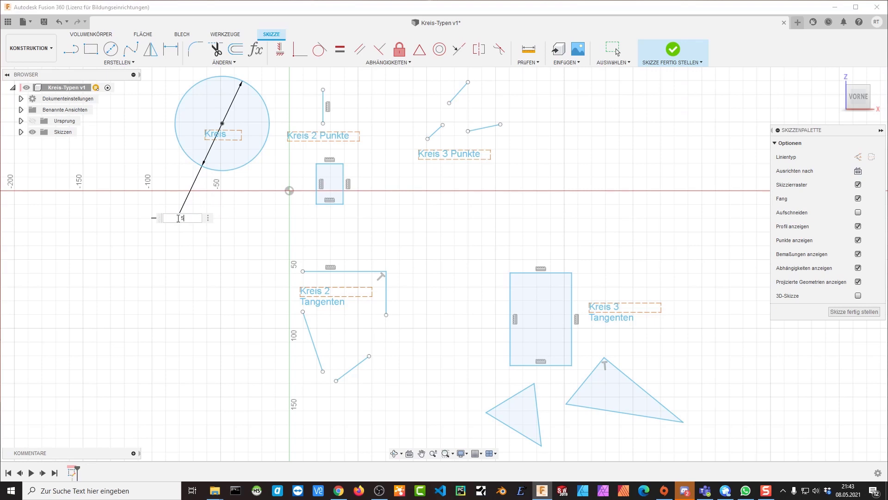
{"action": "key", "text": "Return"}
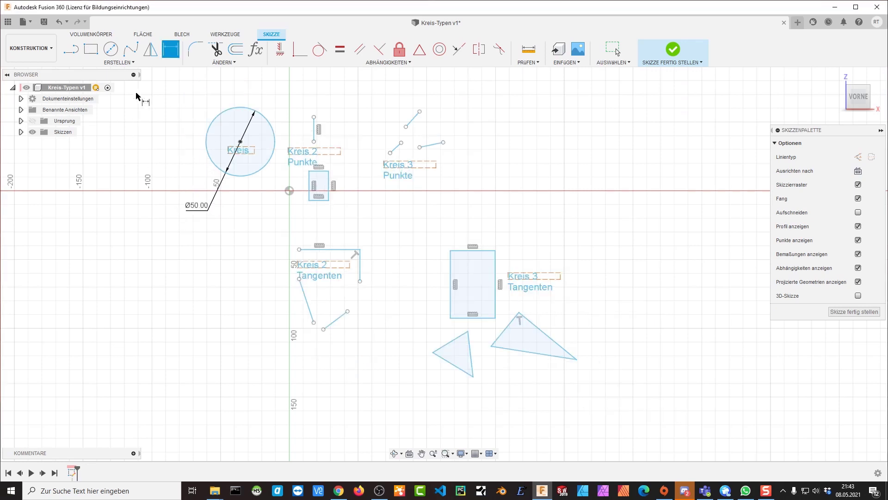
{"action": "key", "text": "Escape"}
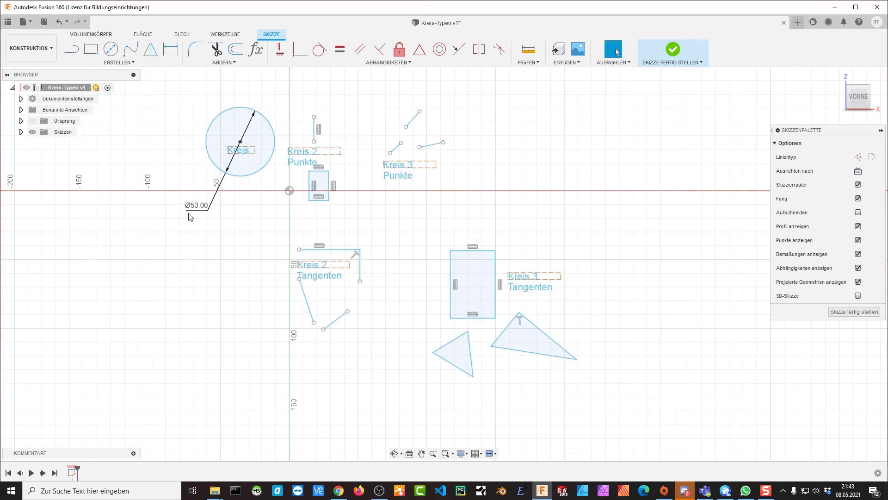
Undo the 50 mm change and delete the Ø68.566 diameter dimension.
{"action": "left_click", "coordinate": [58, 24]}
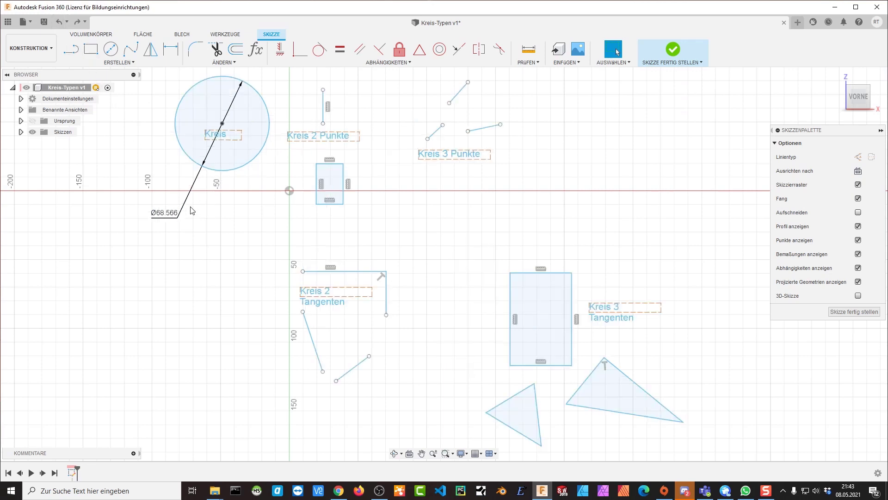
{"action": "left_click", "coordinate": [211, 153]}
{"action": "key", "text": "Delete"}
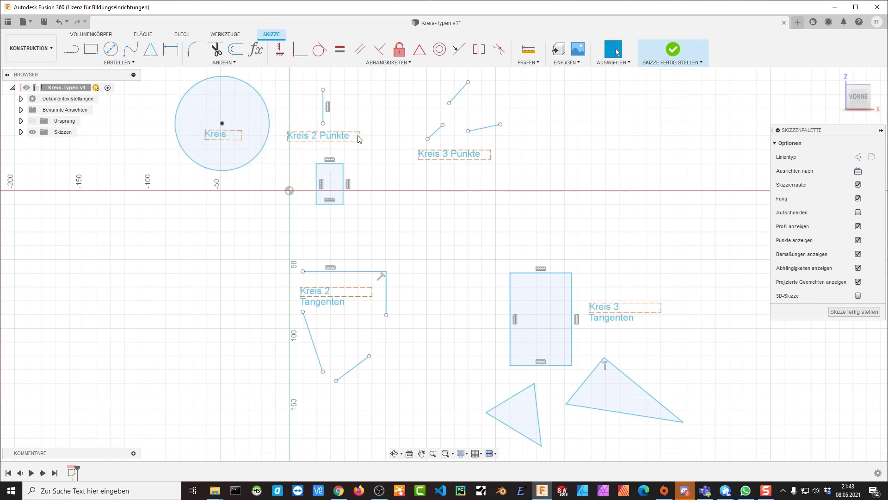
{"action": "left_click", "coordinate": [119, 62]}
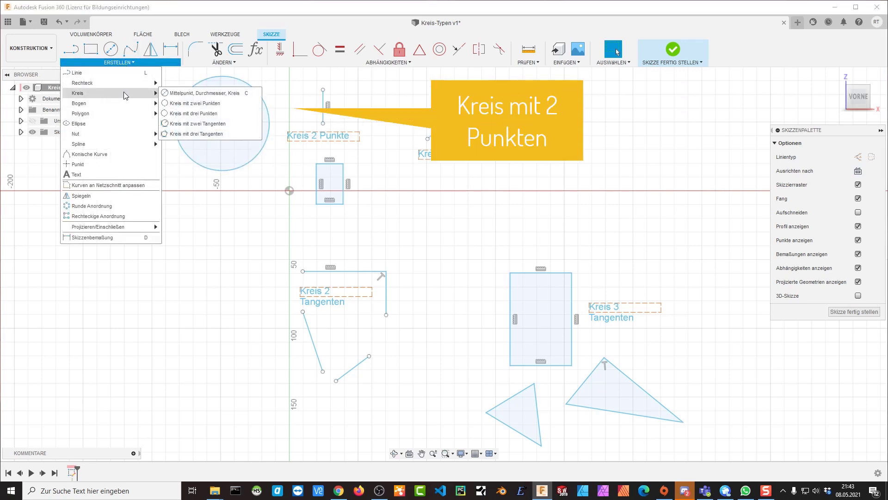
{"action": "mouse_move", "coordinate": [110, 93]}
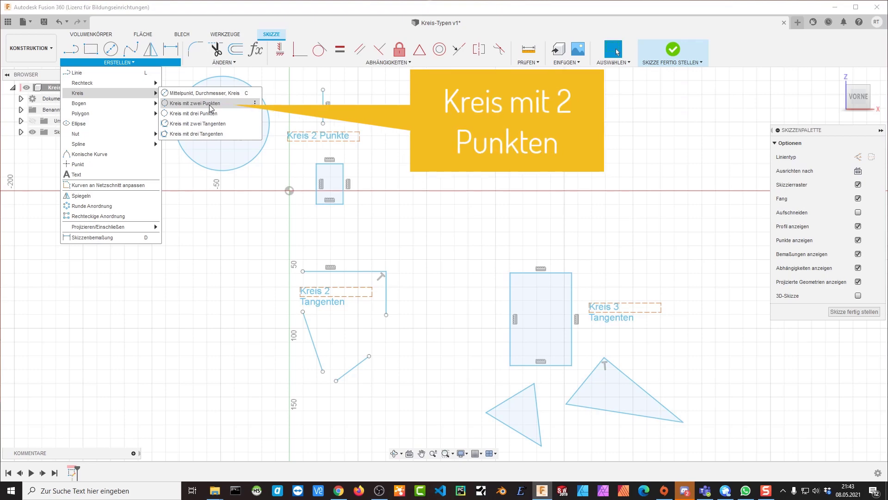
Draw a 2-point circle between the vertical line's endpoints above the Kreis 2 Punkte label.
{"action": "left_click", "coordinate": [211, 107]}
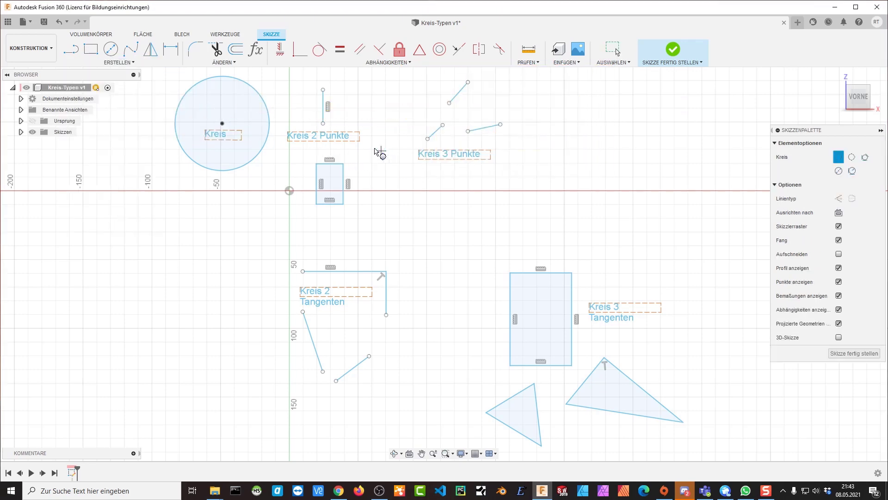
{"action": "scroll", "coordinate": [329, 100], "scroll_direction": "down", "scroll_amount": 3}
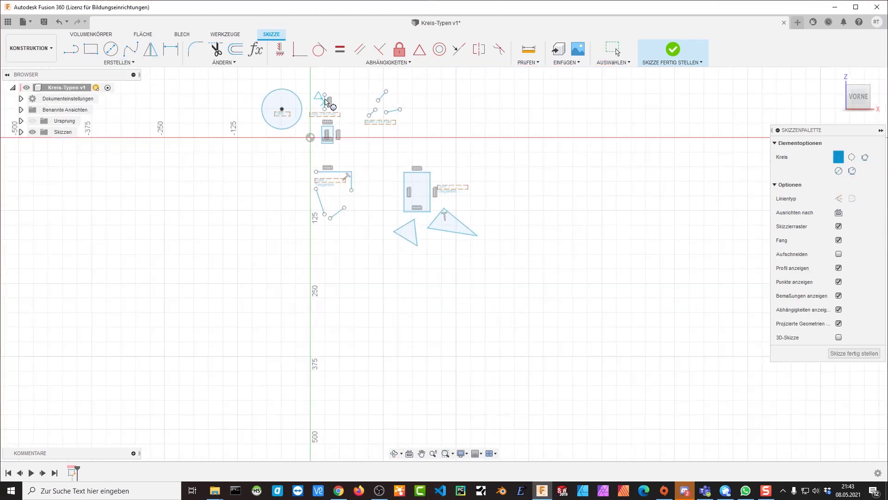
{"action": "scroll", "coordinate": [327, 103], "scroll_direction": "up", "scroll_amount": 5}
{"action": "scroll", "coordinate": [327, 109], "scroll_direction": "up", "scroll_amount": 4}
{"action": "scroll", "coordinate": [341, 133], "scroll_direction": "up", "scroll_amount": 1}
{"action": "scroll", "coordinate": [343, 134], "scroll_direction": "down", "scroll_amount": 3}
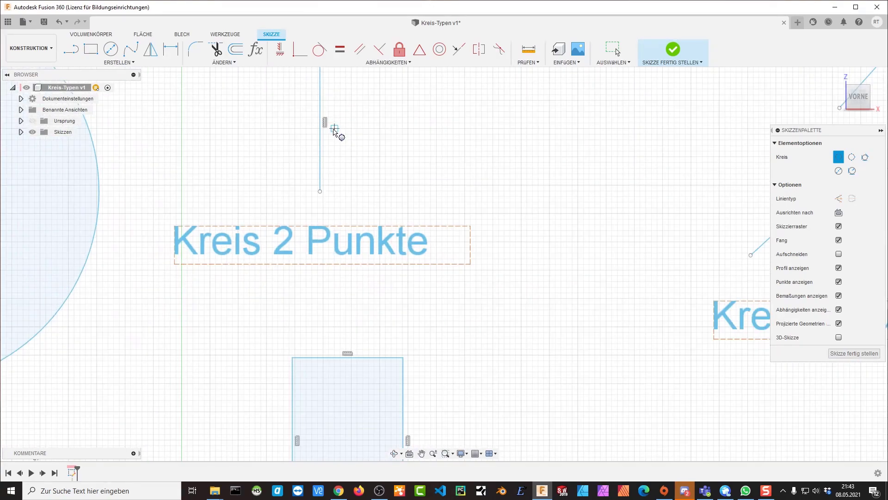
{"action": "scroll", "coordinate": [337, 131], "scroll_direction": "down", "scroll_amount": 1}
{"action": "middle_click_drag", "start_coordinate": [333, 134], "coordinate": [398, 228]}
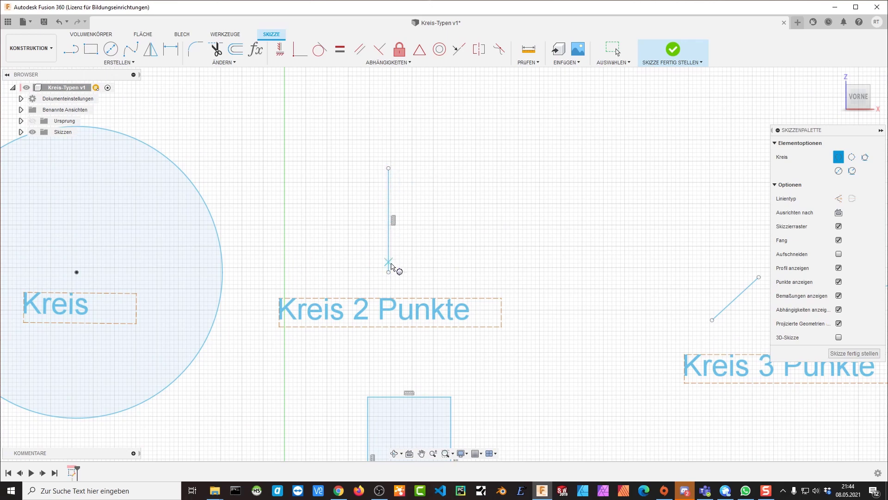
{"action": "left_click", "coordinate": [389, 170]}
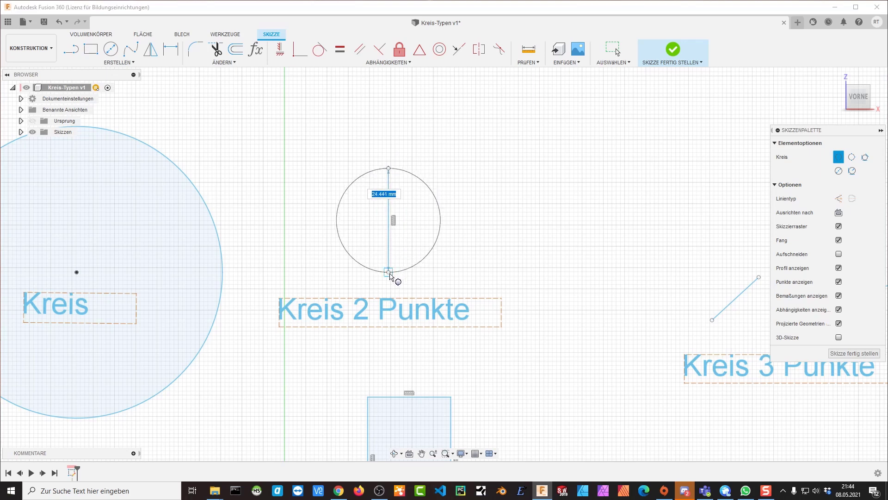
{"action": "left_click", "coordinate": [389, 273]}
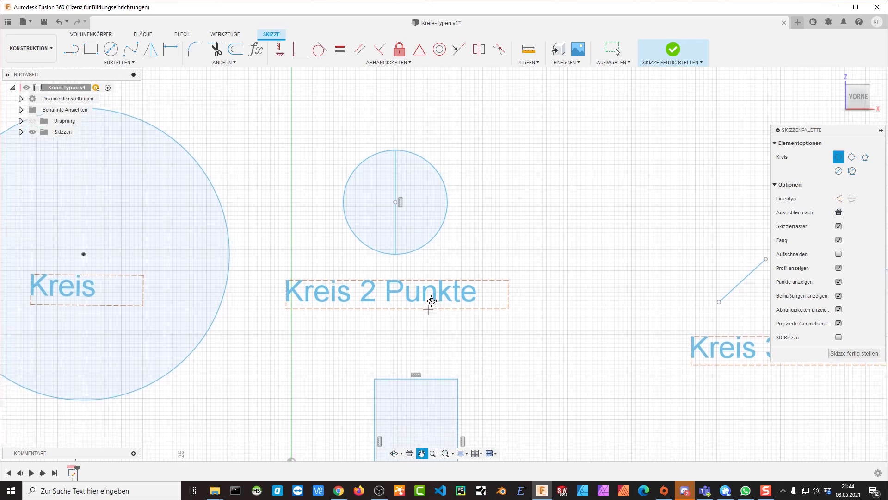
Draw a 2-point circle across the top corners of the rectangle below Kreis 2 Punkte.
{"action": "middle_click_drag", "start_coordinate": [422, 326], "coordinate": [464, 181]}
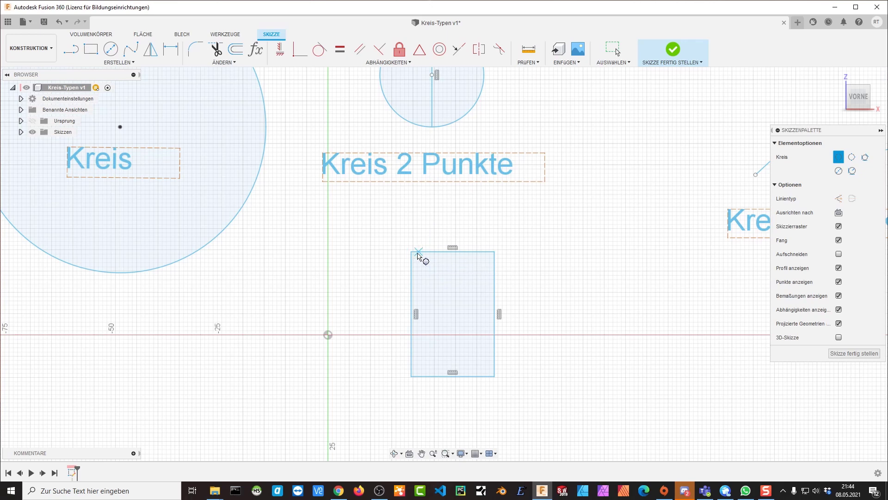
{"action": "left_click", "coordinate": [418, 251]}
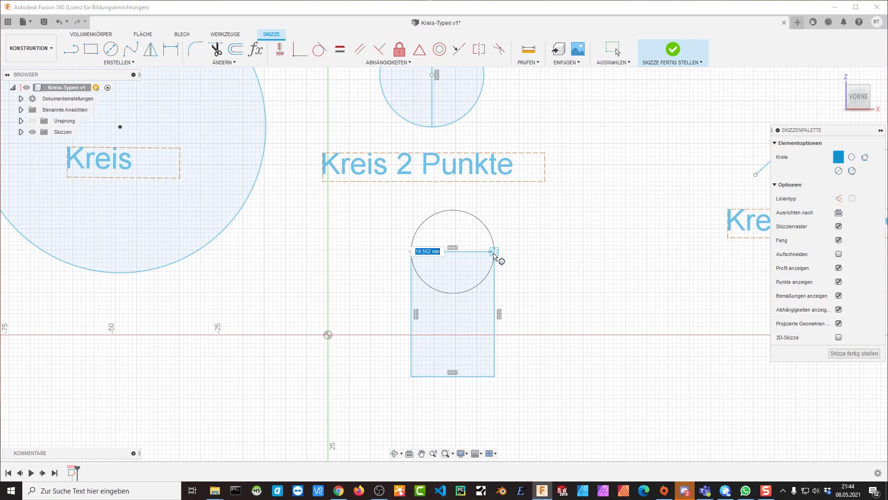
{"action": "left_click", "coordinate": [494, 253]}
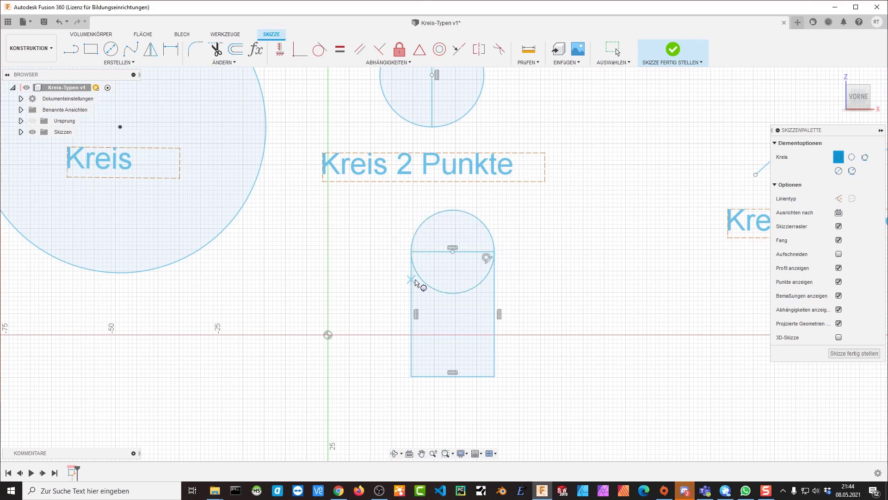
Trim the rectangle's top edge and the circle's lower half into a round-topped arch.
{"action": "left_click", "coordinate": [215, 49]}
{"action": "left_click", "coordinate": [430, 251]}
{"action": "left_click", "coordinate": [440, 291]}
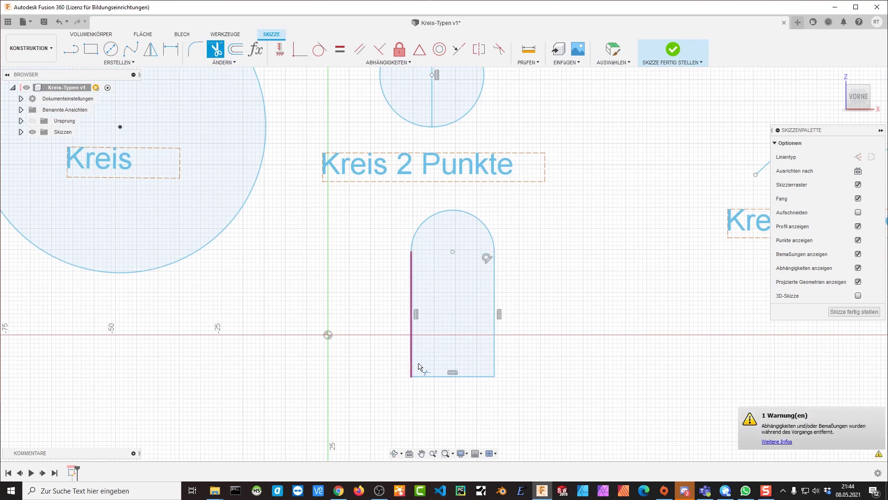
{"action": "left_click", "coordinate": [196, 50]}
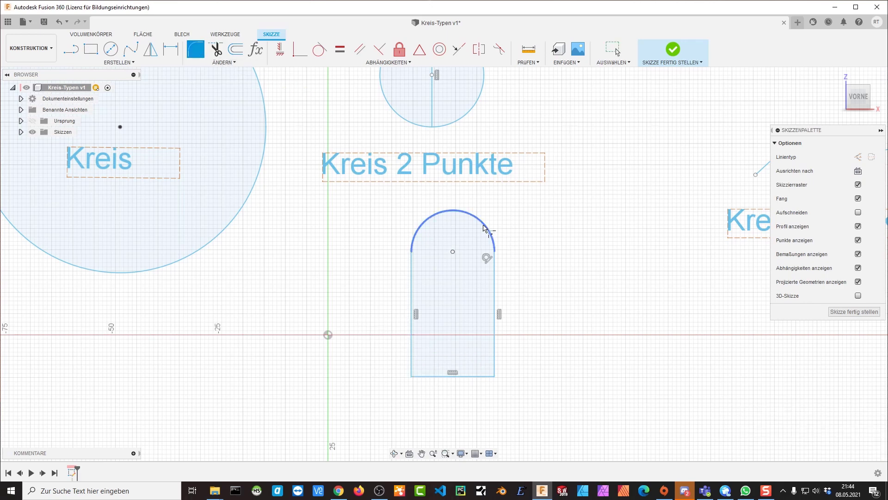
{"action": "left_click", "coordinate": [432, 218]}
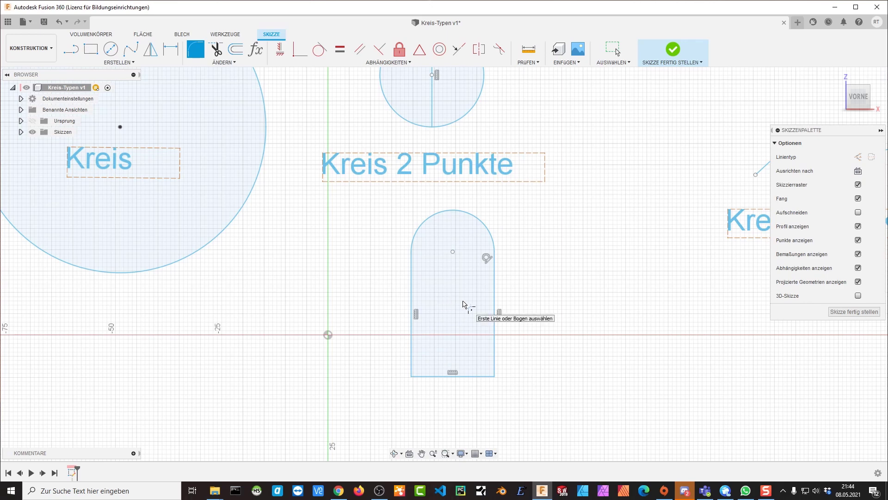
{"action": "scroll", "coordinate": [555, 283], "scroll_direction": "down", "scroll_amount": 2}
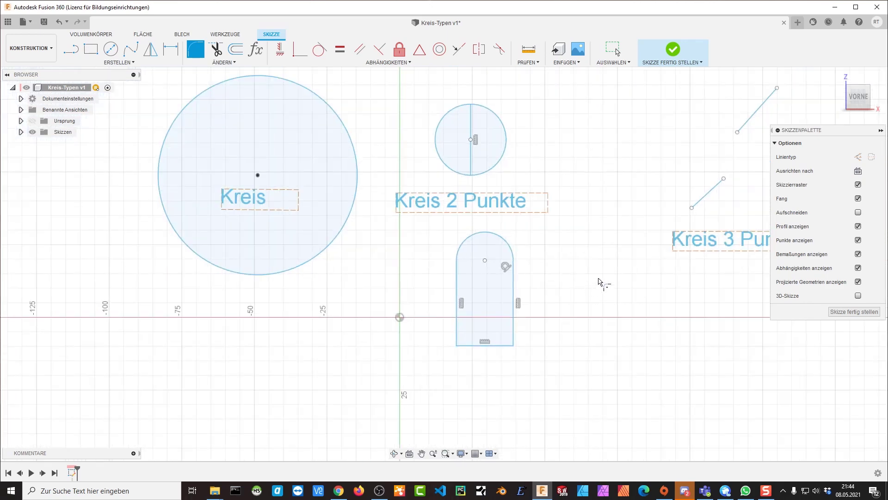
Draw a small three-point circle through the inner endpoints of the Kreis 3 Punkte lines.
{"action": "mouse_move", "coordinate": [595, 271]}
{"action": "middle_mouse_down"}
{"action": "mouse_move", "coordinate": [411, 292]}
{"action": "mouse_move", "coordinate": [355, 316]}
{"action": "middle_mouse_up"}
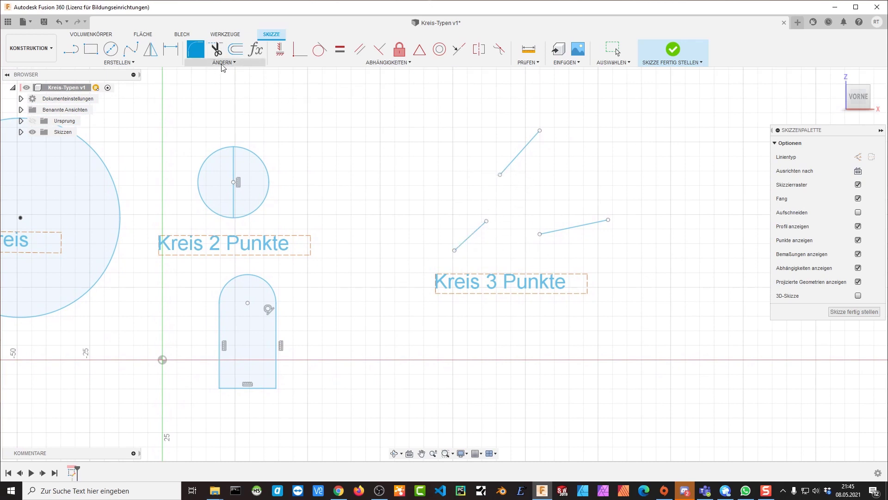
{"action": "left_click", "coordinate": [137, 64]}
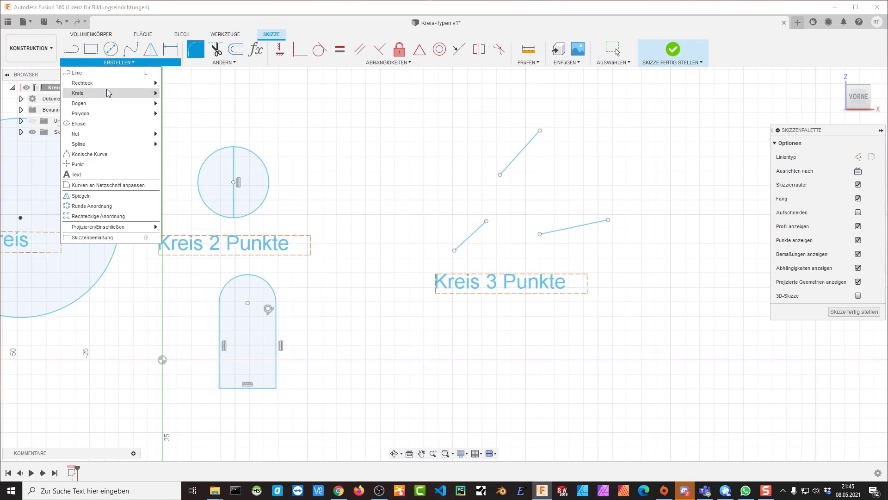
{"action": "mouse_move", "coordinate": [90, 93]}
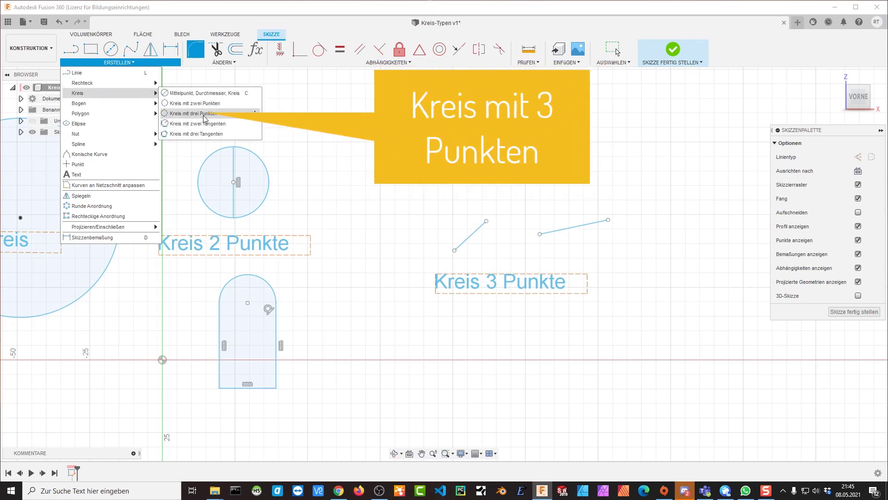
{"action": "left_click", "coordinate": [189, 113]}
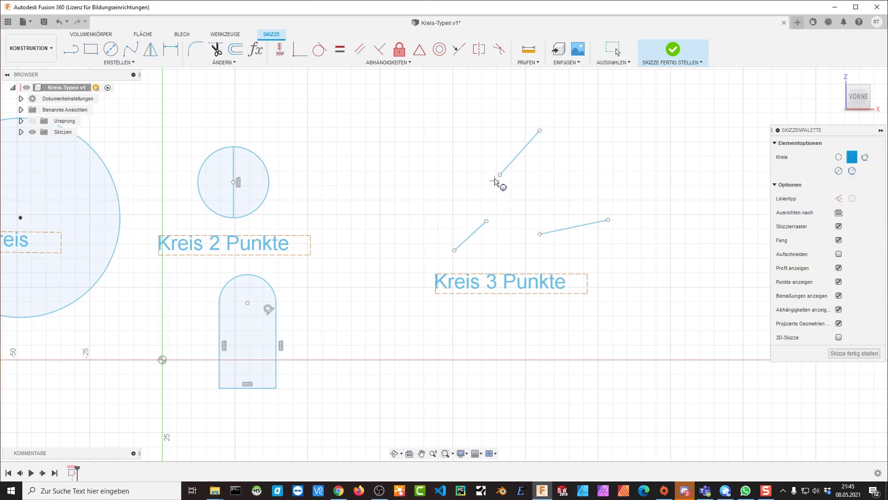
{"action": "left_click", "coordinate": [500, 176]}
{"action": "left_click", "coordinate": [487, 221]}
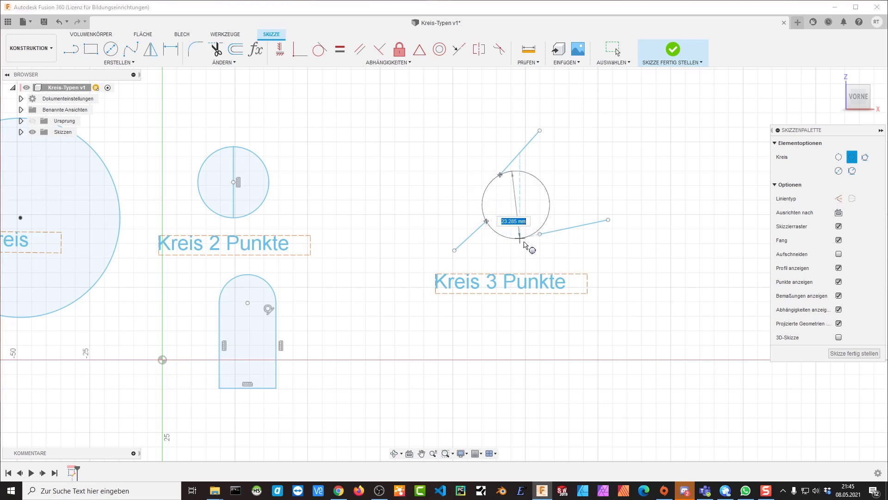
{"action": "left_click", "coordinate": [540, 234]}
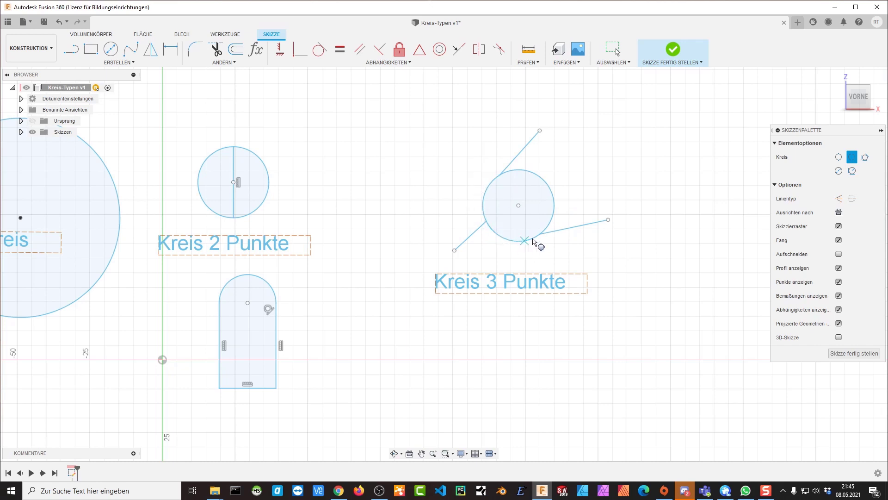
Draw a large three-point circle through the lines' outer endpoints.
{"action": "left_click", "coordinate": [539, 131]}
{"action": "left_click", "coordinate": [608, 220]}
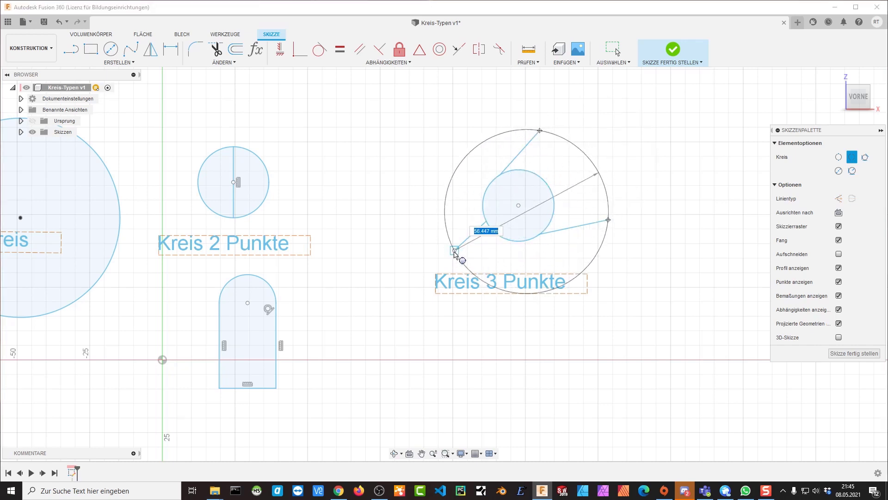
{"action": "left_click", "coordinate": [455, 250]}
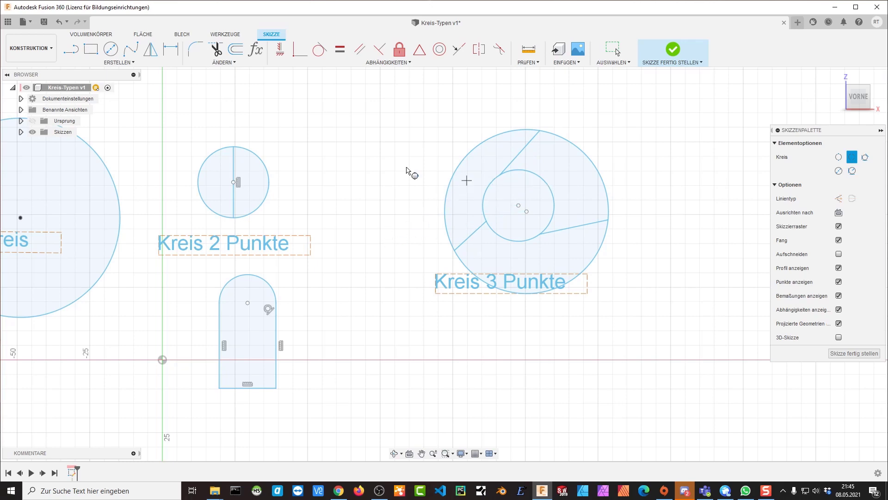
Return to the front view and pan to the Kreis 2 and 3 Tangenten examples.
{"action": "scroll", "coordinate": [306, 172], "scroll_direction": "up", "scroll_amount": 1}
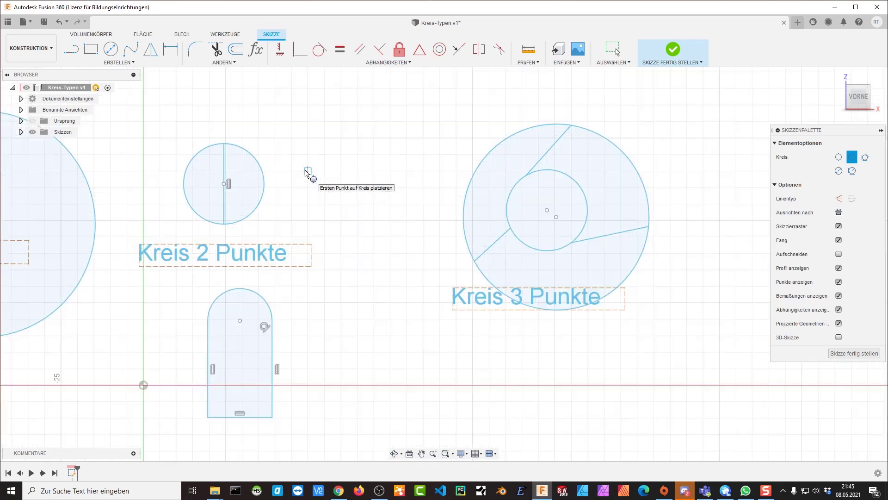
{"action": "scroll", "coordinate": [306, 173], "scroll_direction": "down", "scroll_amount": 3}
{"action": "scroll", "coordinate": [307, 173], "scroll_direction": "down", "scroll_amount": 3}
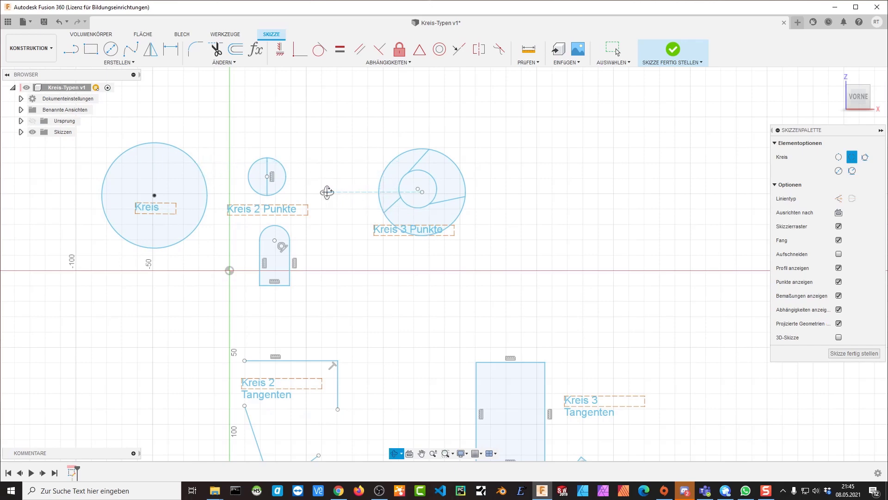
{"action": "mouse_move", "coordinate": [327, 192]}
{"action": "middle_mouse_down", "text": "shift"}
{"action": "mouse_move", "coordinate": [337, 165]}
{"action": "mouse_move", "coordinate": [361, 176]}
{"action": "middle_mouse_up", "text": "shift"}
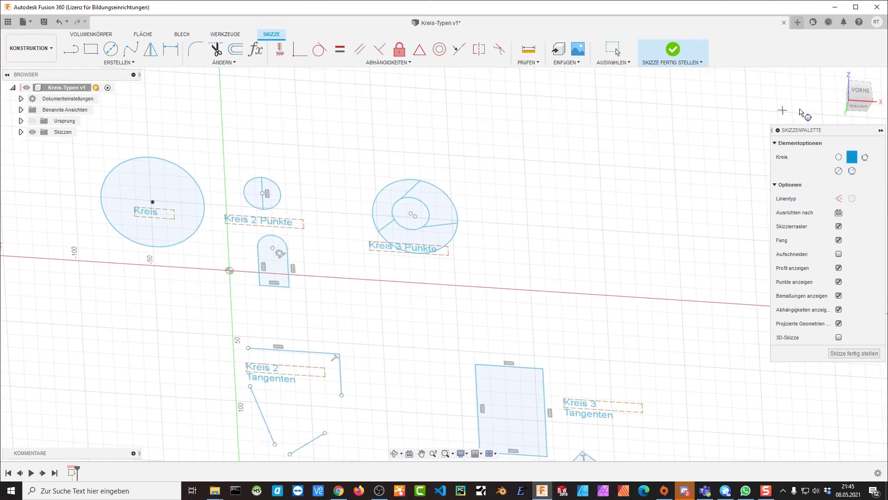
{"action": "left_click", "coordinate": [861, 96]}
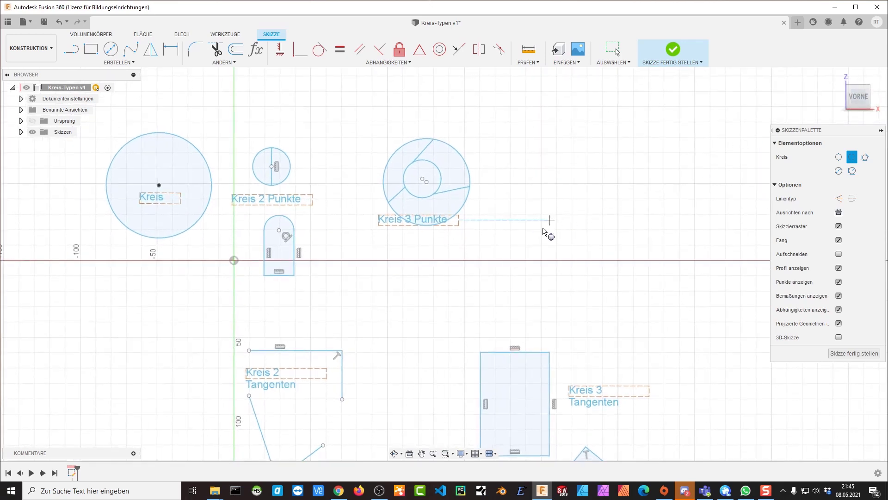
{"action": "middle_click_drag", "start_coordinate": [509, 240], "coordinate": [531, 135]}
{"action": "key", "text": "Escape"}
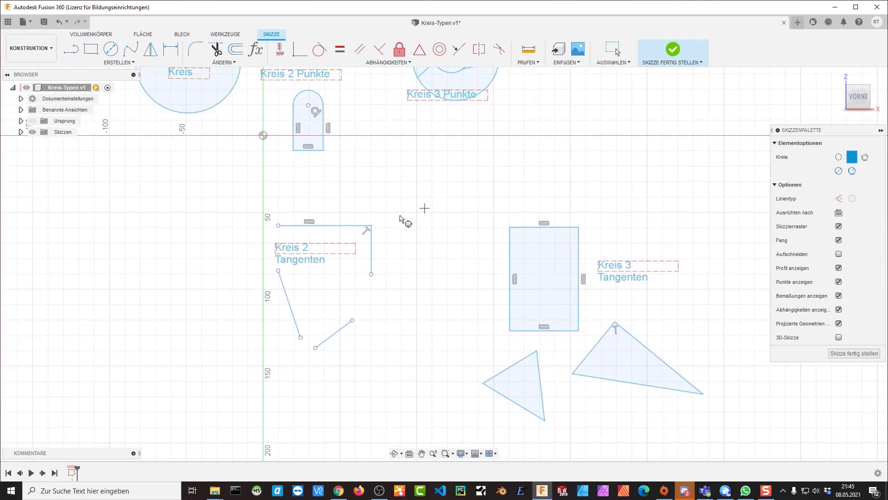
{"action": "scroll", "coordinate": [376, 218], "scroll_direction": "up", "scroll_amount": 2}
Draw a circle tangent to the horizontal and vertical lines in the Kreis 2 Tangenten corner.
{"action": "scroll", "coordinate": [376, 218], "scroll_direction": "down", "scroll_amount": 1}
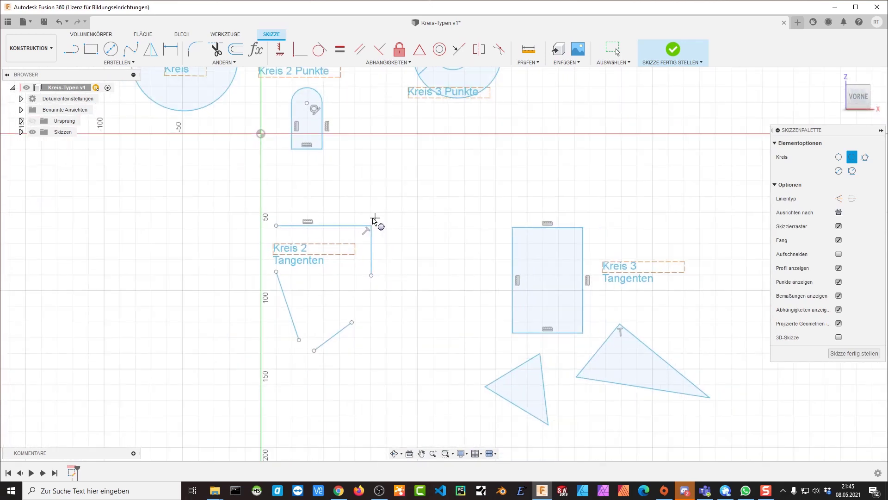
{"action": "left_click", "coordinate": [117, 63]}
{"action": "mouse_move", "coordinate": [91, 93]}
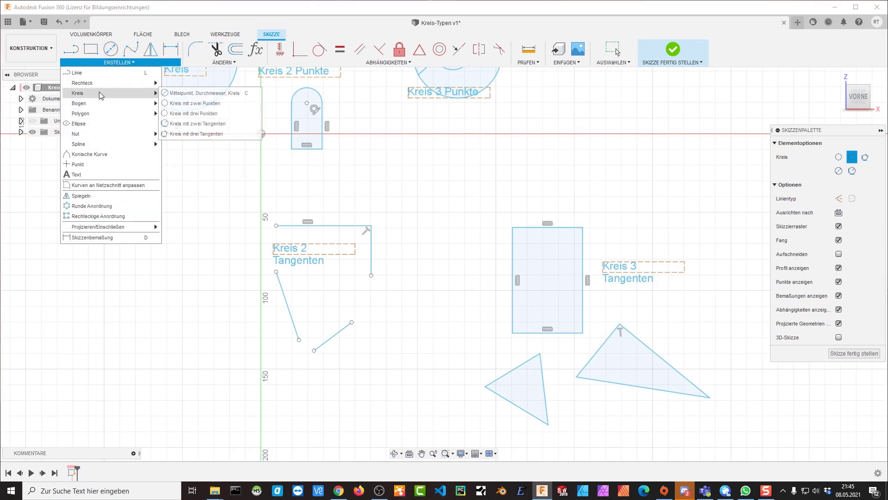
{"action": "left_click", "coordinate": [193, 127]}
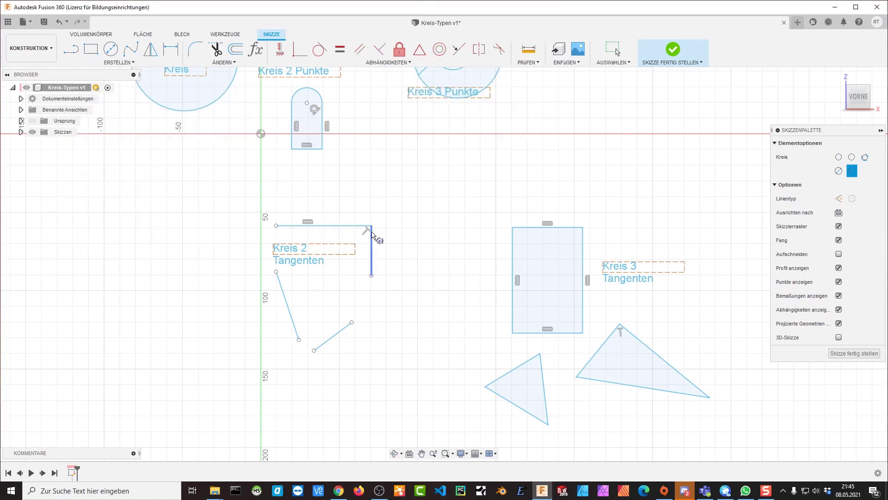
{"action": "left_click", "coordinate": [343, 233]}
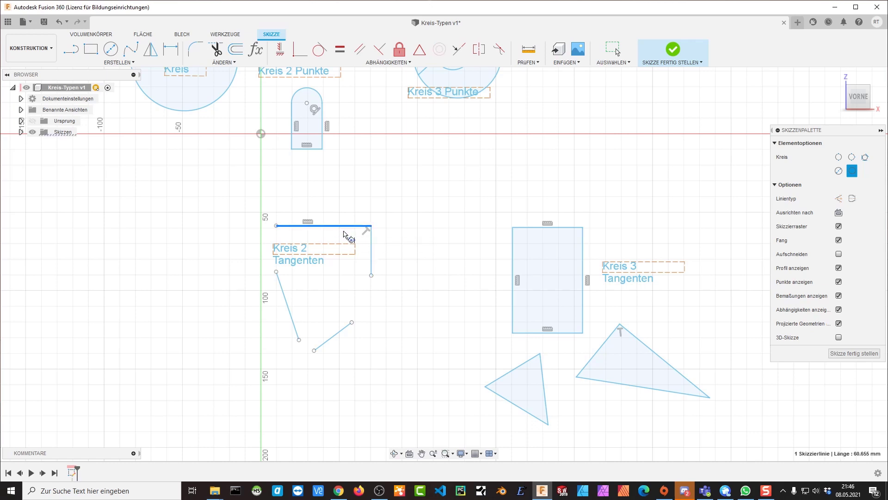
{"action": "left_click", "coordinate": [372, 248]}
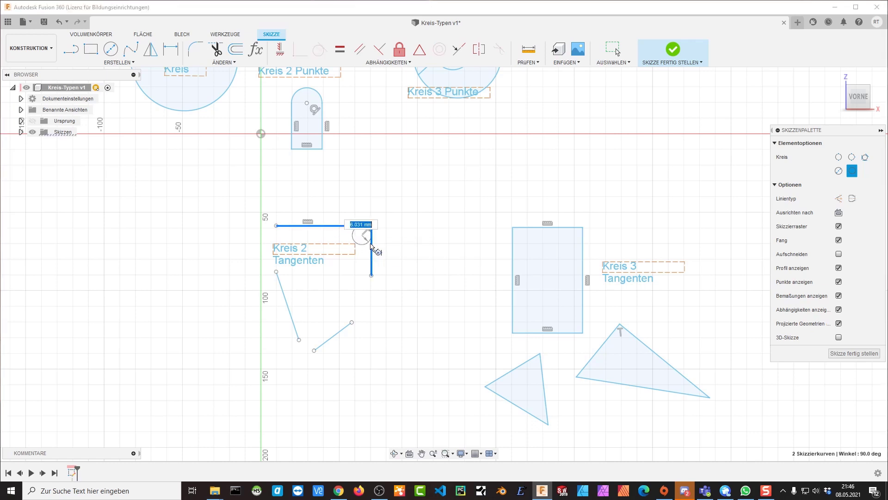
{"action": "left_click", "coordinate": [346, 249]}
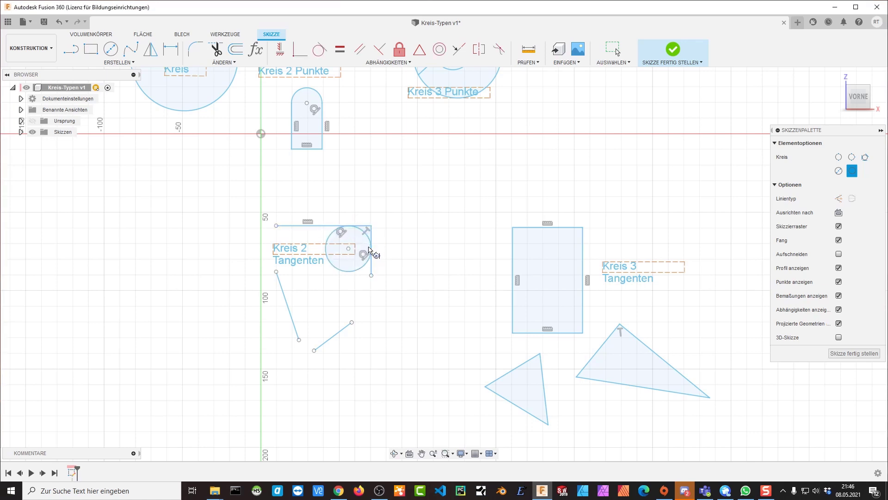
Trim the top line and the tangent circle, then undo both trims.
{"action": "left_click", "coordinate": [220, 53]}
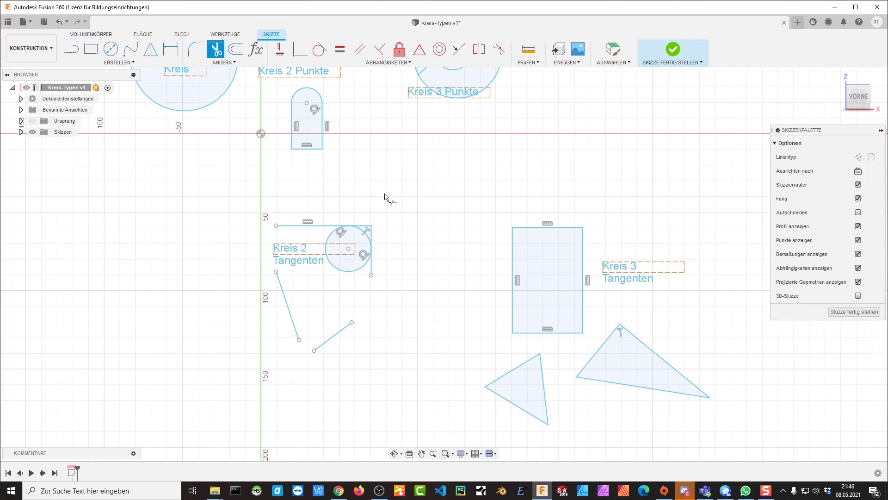
{"action": "scroll", "coordinate": [373, 228], "scroll_direction": "up", "scroll_amount": 3}
{"action": "scroll", "coordinate": [373, 228], "scroll_direction": "up", "scroll_amount": 2}
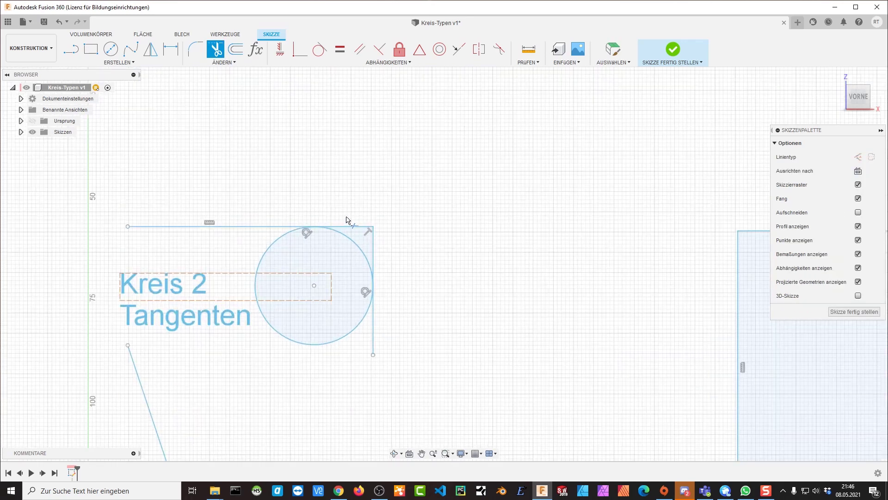
{"action": "left_click", "coordinate": [347, 227]}
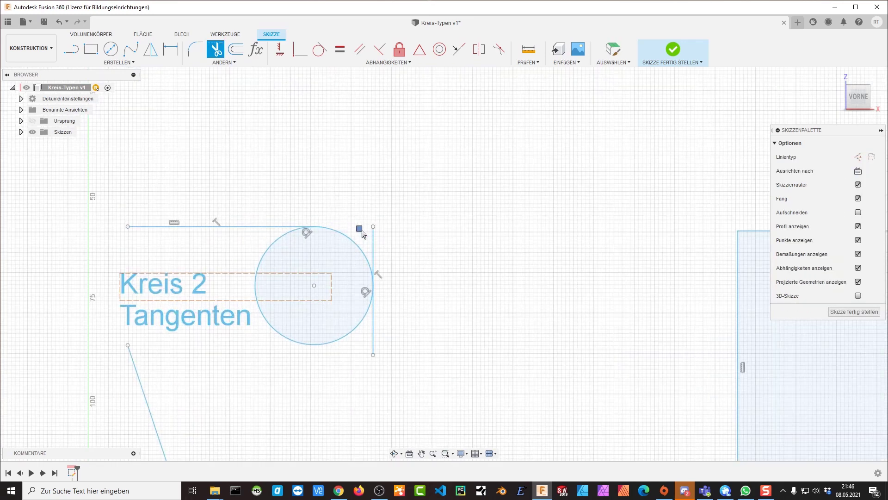
{"action": "left_click", "coordinate": [345, 342]}
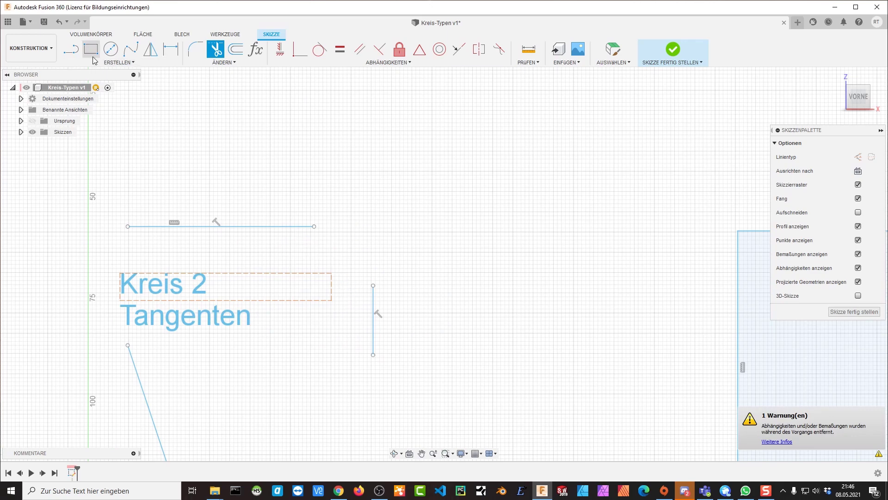
{"action": "key", "text": "Escape"}
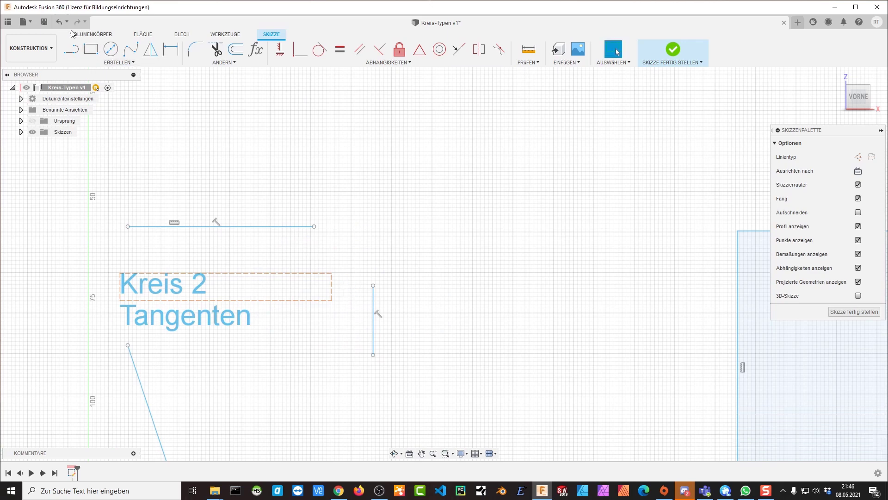
{"action": "left_click", "coordinate": [58, 21]}
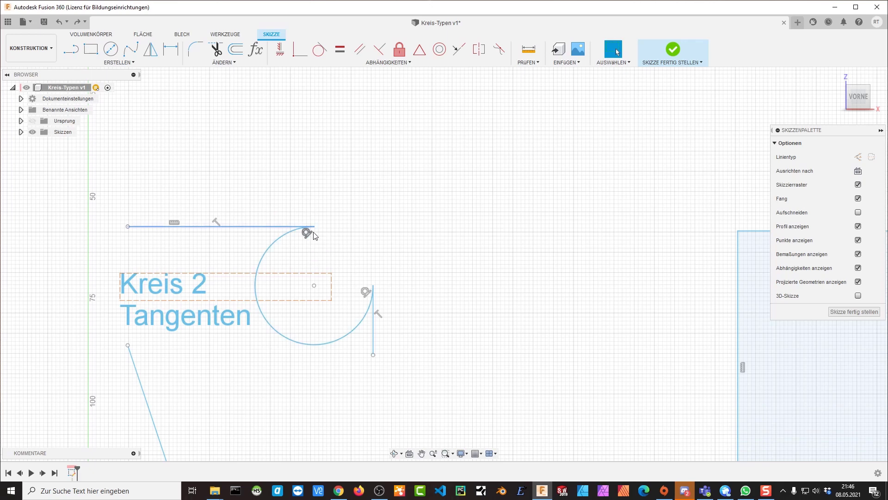
{"action": "left_click", "coordinate": [59, 21]}
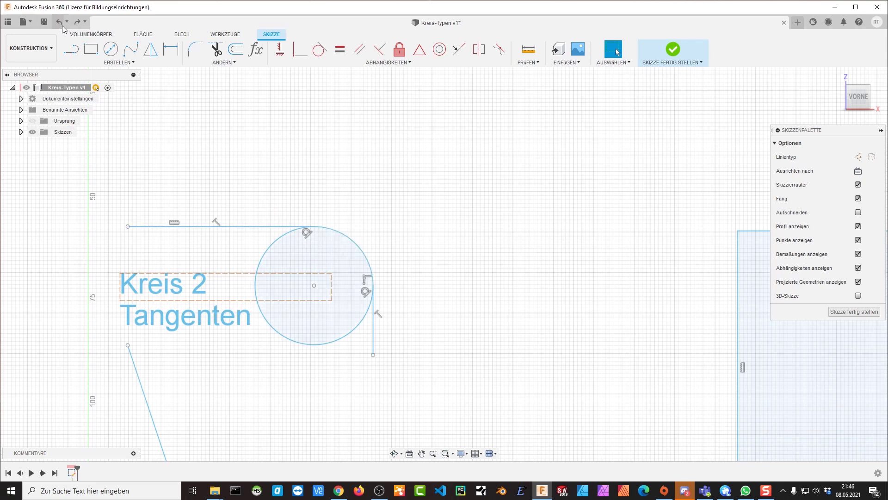
Trim the circle's lower-left part, then undo to restore the full circle and square corner.
{"action": "left_click", "coordinate": [216, 46]}
{"action": "left_click", "coordinate": [316, 343]}
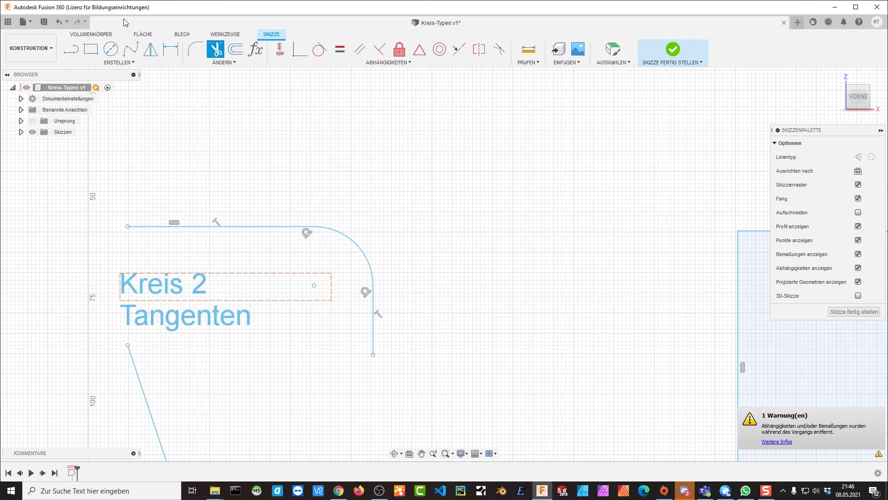
{"action": "left_click", "coordinate": [59, 22]}
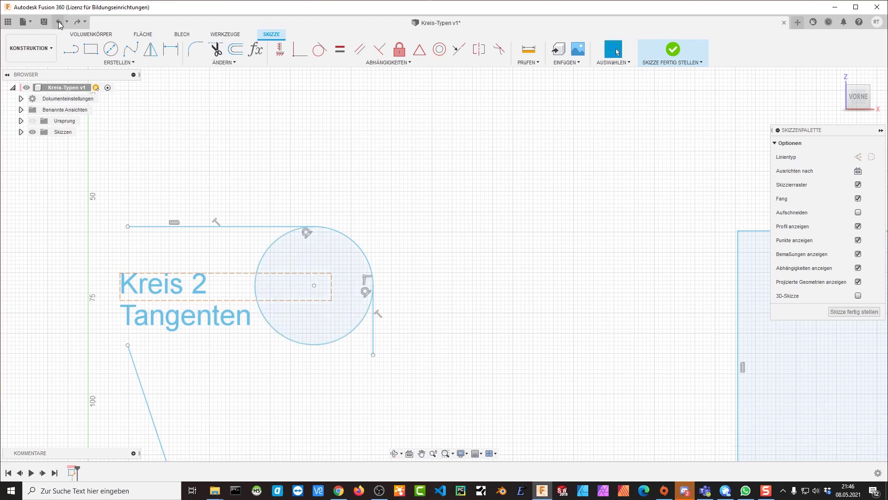
{"action": "left_click", "coordinate": [59, 23]}
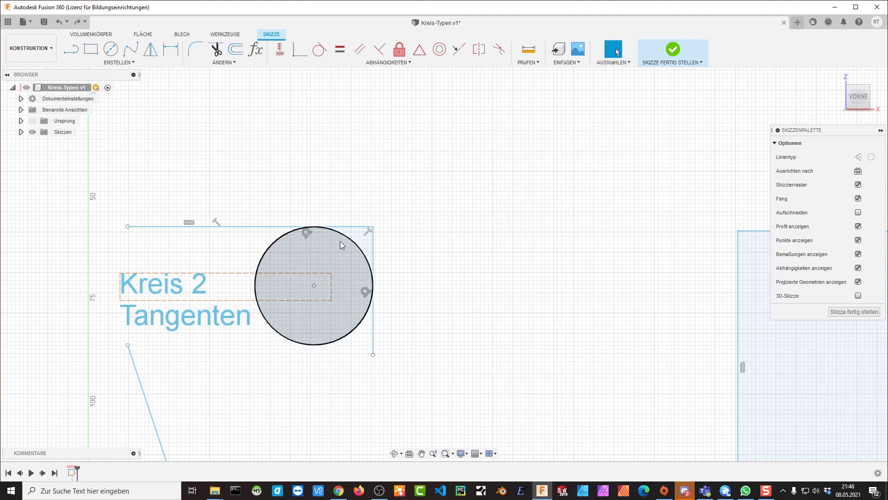
Draw a circle tangent to both slanted lines below the Kreis 2 Tangenten label.
{"action": "scroll", "coordinate": [377, 278], "scroll_direction": "up", "scroll_amount": 1}
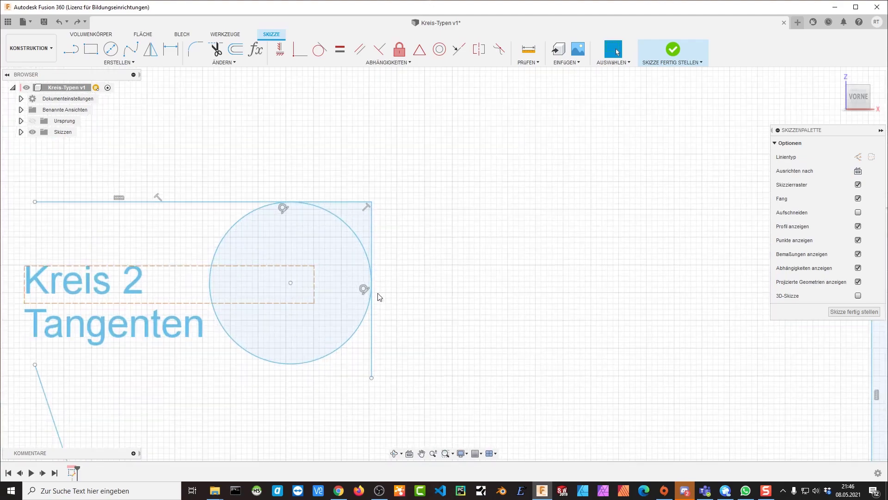
{"action": "scroll", "coordinate": [377, 296], "scroll_direction": "down", "scroll_amount": 3}
{"action": "scroll", "coordinate": [379, 295], "scroll_direction": "down", "scroll_amount": 2}
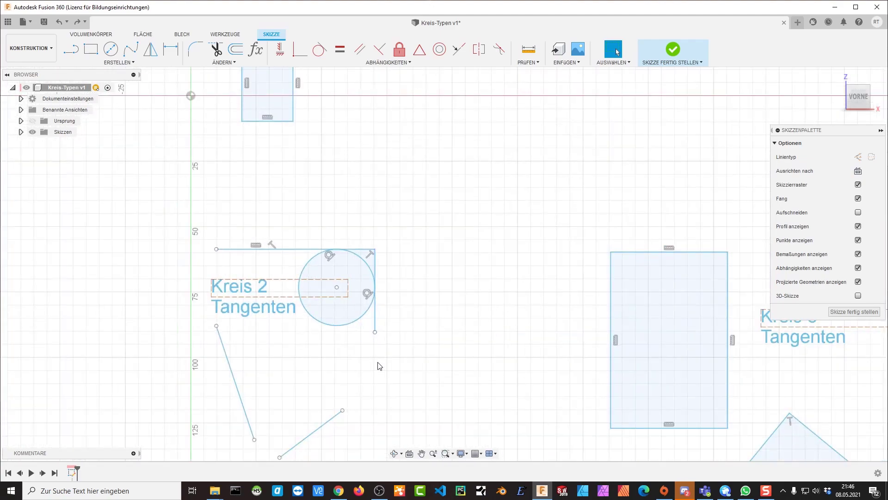
{"action": "middle_click_drag", "start_coordinate": [348, 353], "coordinate": [420, 212]}
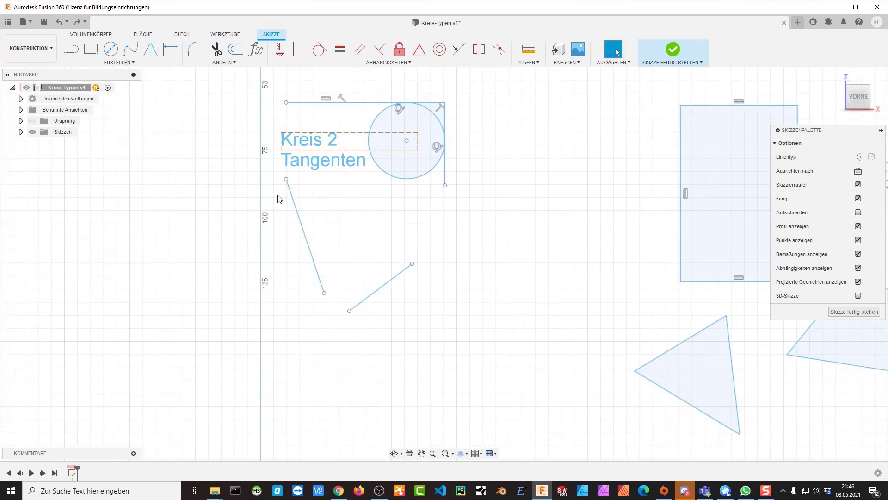
{"action": "left_click", "coordinate": [120, 62]}
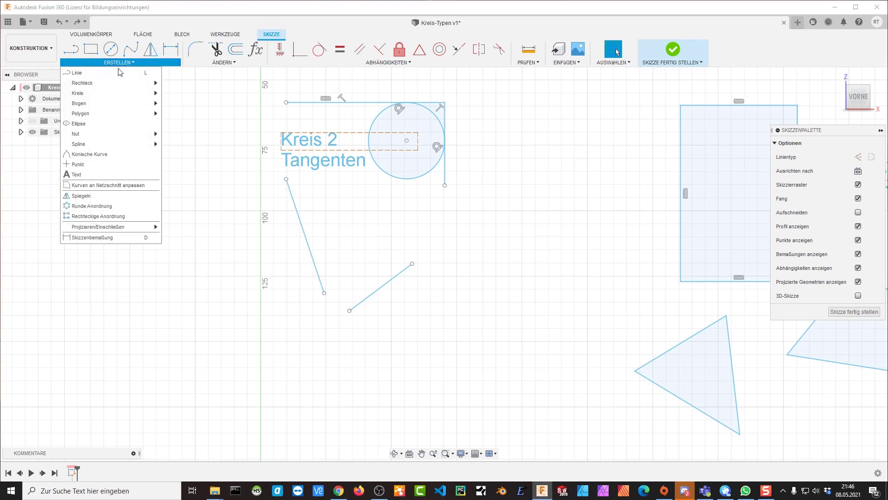
{"action": "mouse_move", "coordinate": [78, 93]}
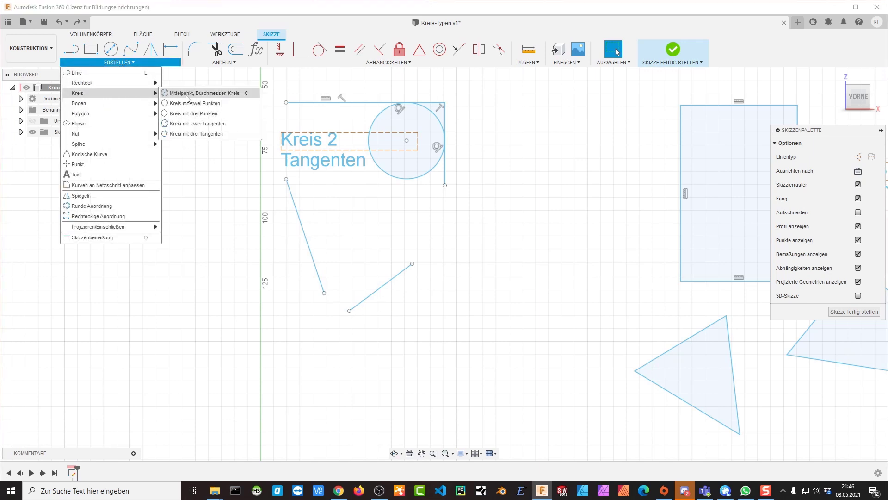
{"action": "left_click", "coordinate": [195, 123]}
{"action": "left_click", "coordinate": [308, 245]}
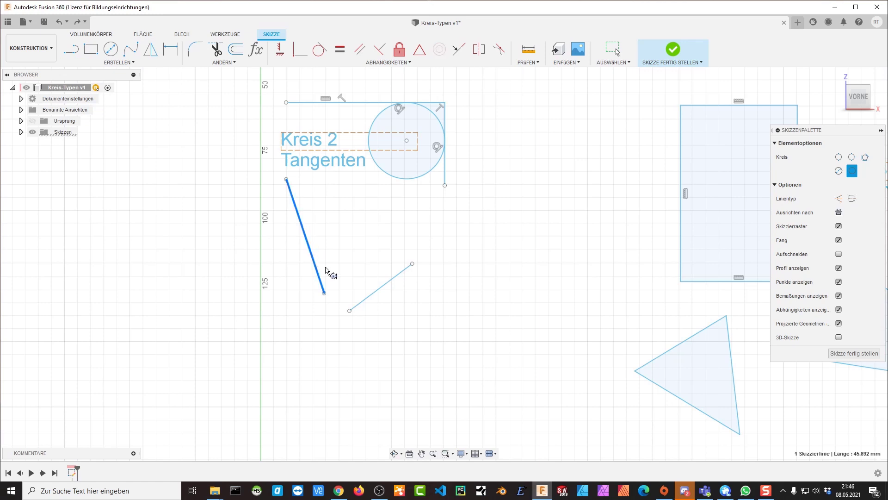
{"action": "left_click", "coordinate": [368, 297]}
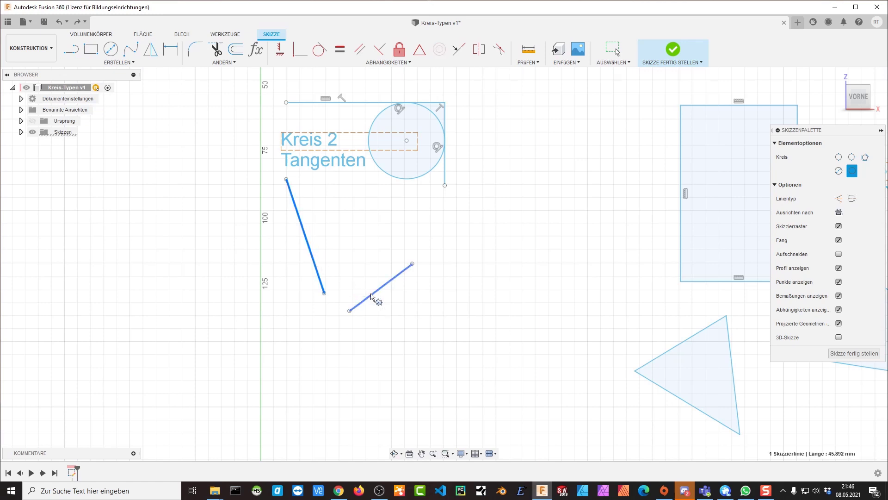
{"action": "left_click", "coordinate": [359, 247]}
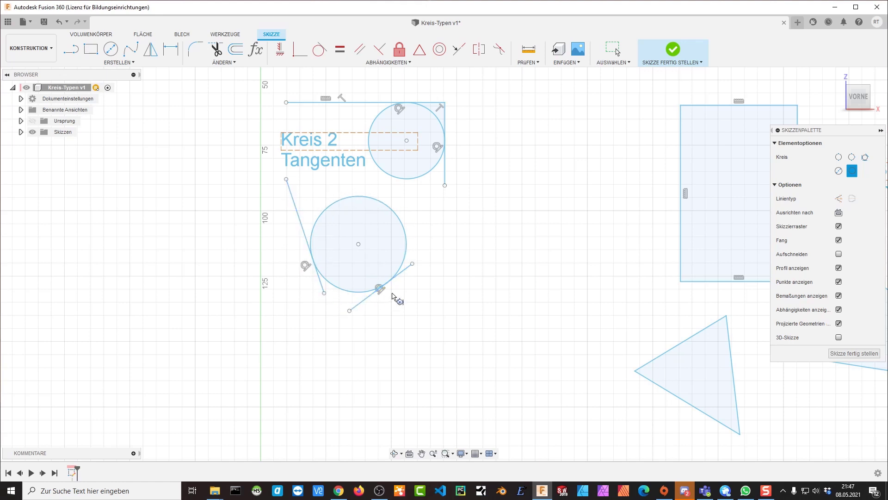
{"action": "middle_click_drag", "start_coordinate": [444, 297], "coordinate": [178, 311]}
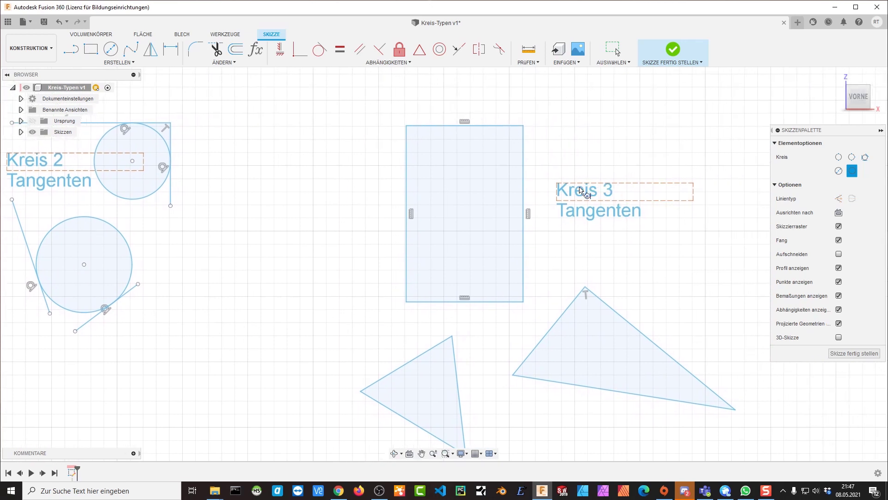
Inscribe a three-tangent circle touching the rectangle's top, left and right edges.
{"action": "left_click", "coordinate": [127, 64]}
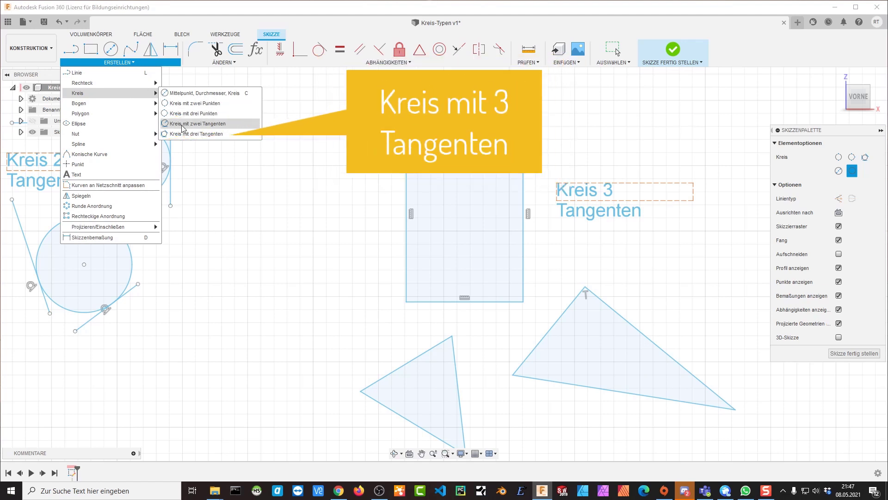
{"action": "left_click", "coordinate": [184, 133]}
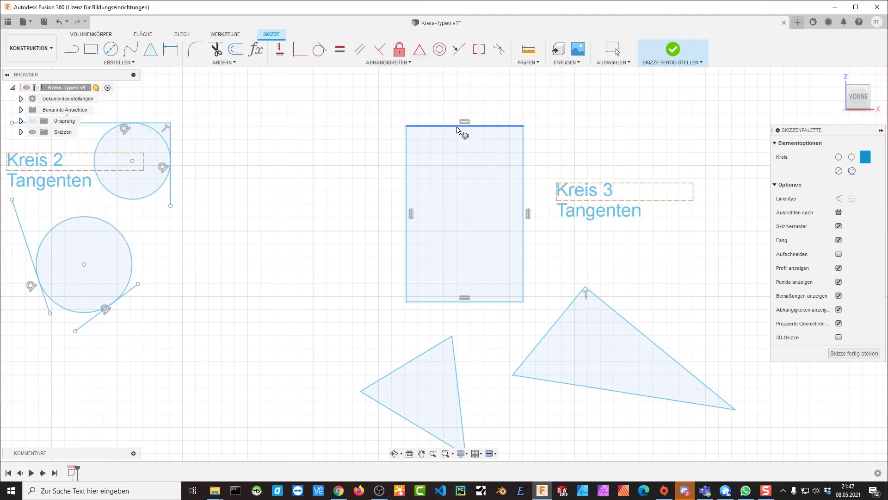
{"action": "left_click", "coordinate": [458, 126]}
{"action": "left_click", "coordinate": [415, 180]}
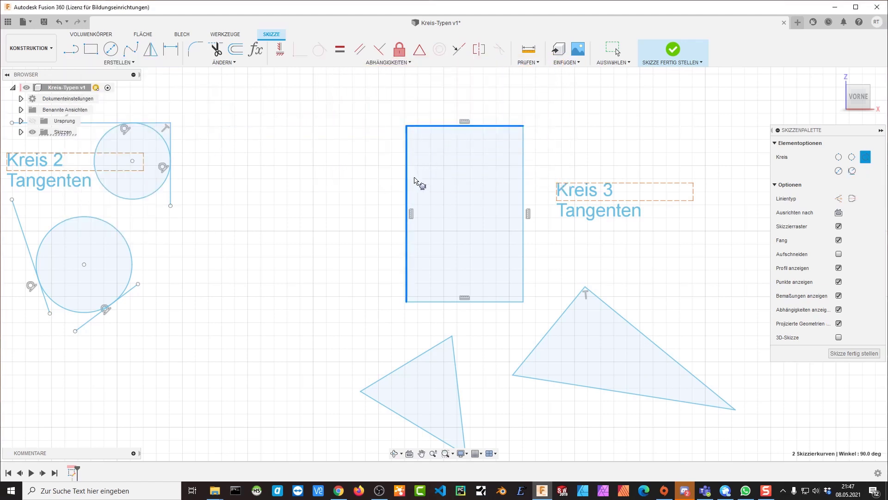
{"action": "left_click", "coordinate": [523, 187]}
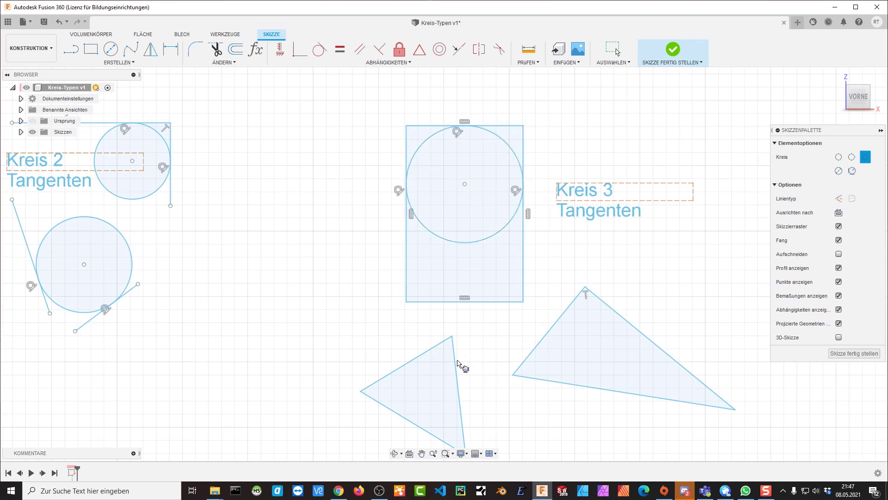
Inscribe a three-tangent circle inside each of the two triangles.
{"action": "middle_click_drag", "start_coordinate": [465, 358], "coordinate": [444, 242]}
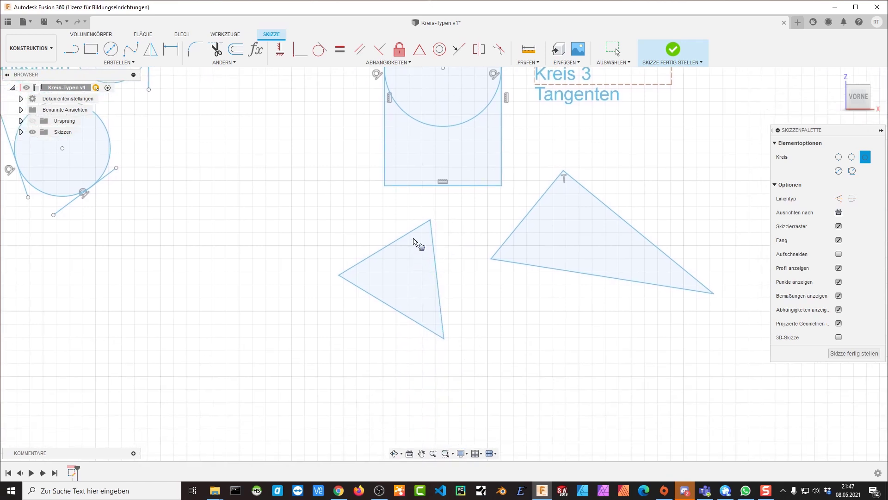
{"action": "left_click", "coordinate": [375, 253]}
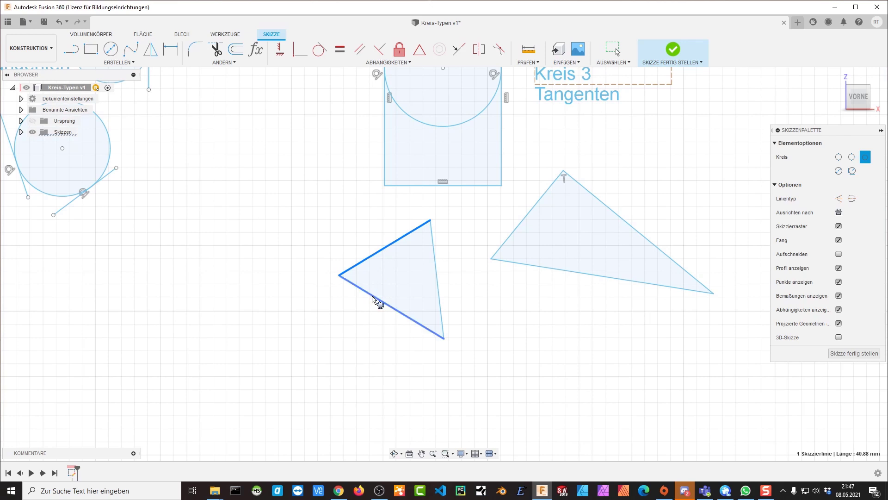
{"action": "left_click", "coordinate": [374, 299]}
{"action": "left_click", "coordinate": [434, 285]}
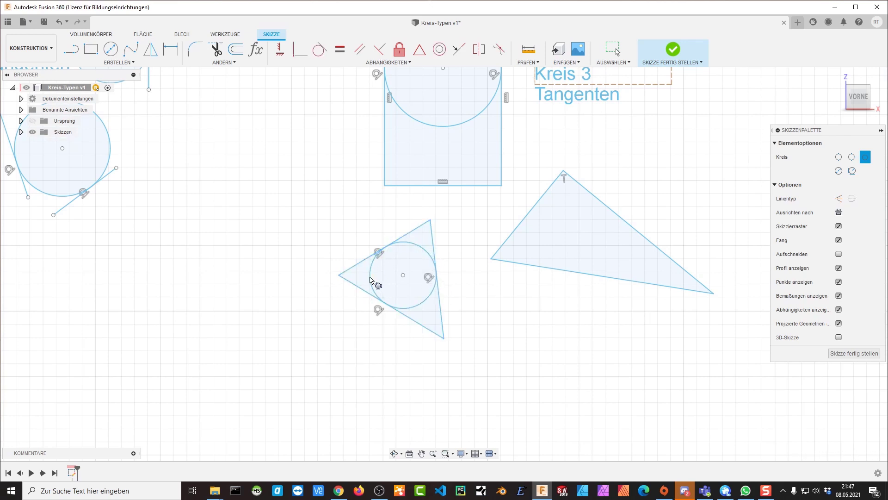
{"action": "left_click", "coordinate": [536, 212]}
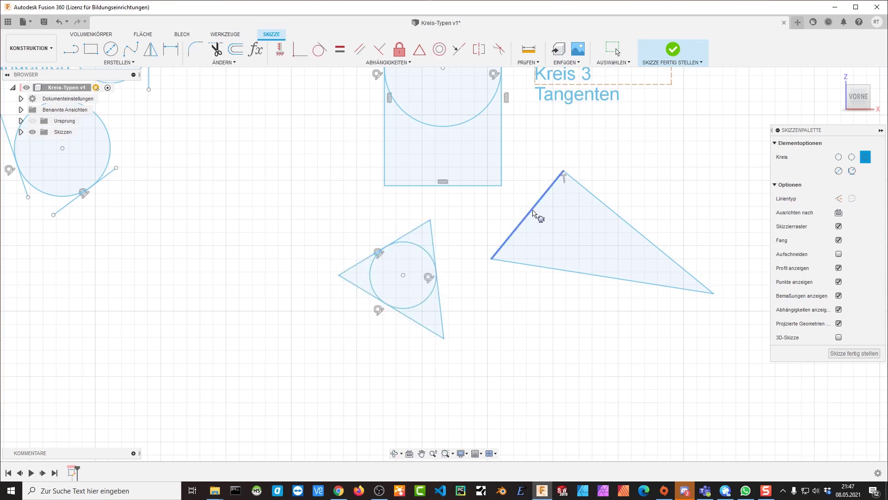
{"action": "left_click", "coordinate": [608, 207]}
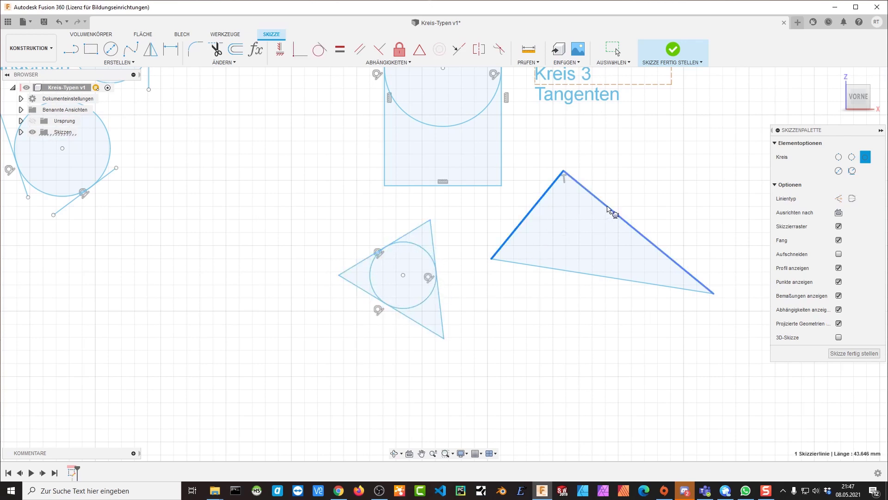
{"action": "left_click", "coordinate": [569, 272]}
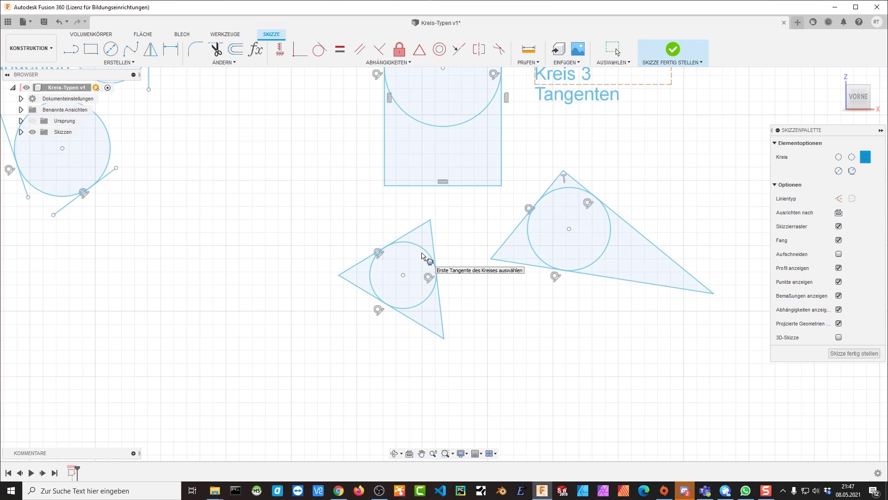
Zoom out and back in to frame every circle example from "Kreis" to "Kreis 3 Tangenten".
{"action": "scroll", "coordinate": [429, 248], "scroll_direction": "down", "scroll_amount": 1}
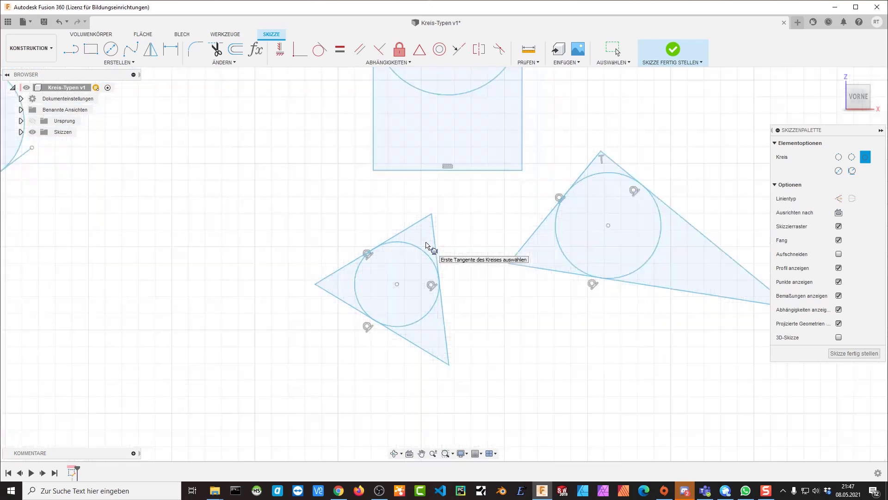
{"action": "scroll", "coordinate": [421, 243], "scroll_direction": "down", "scroll_amount": 3}
{"action": "scroll", "coordinate": [413, 234], "scroll_direction": "down", "scroll_amount": 2}
{"action": "scroll", "coordinate": [396, 224], "scroll_direction": "down", "scroll_amount": 1}
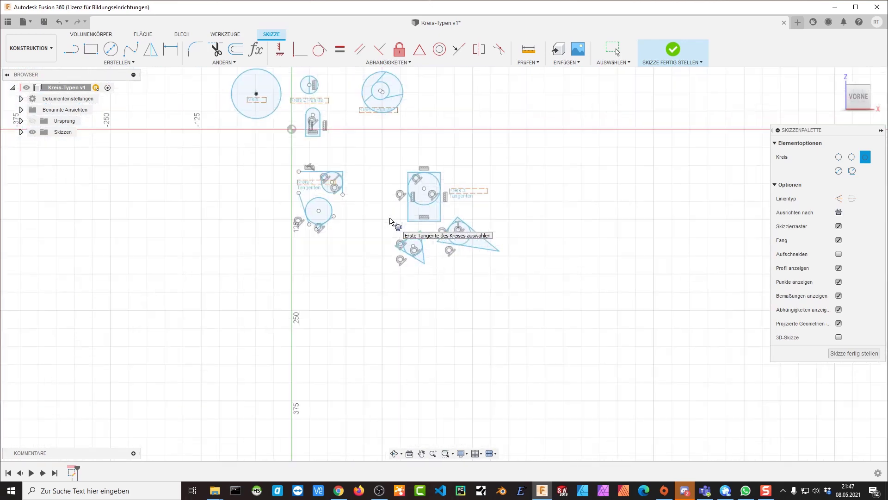
{"action": "scroll", "coordinate": [366, 194], "scroll_direction": "down", "scroll_amount": 1}
{"action": "scroll", "coordinate": [344, 169], "scroll_direction": "down", "scroll_amount": 1}
{"action": "scroll", "coordinate": [342, 167], "scroll_direction": "up", "scroll_amount": 1}
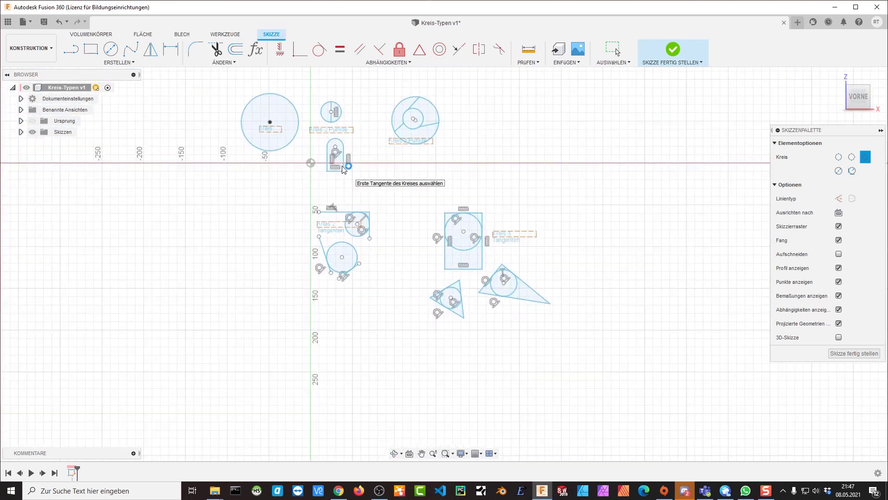
{"action": "scroll", "coordinate": [343, 168], "scroll_direction": "up", "scroll_amount": 2}
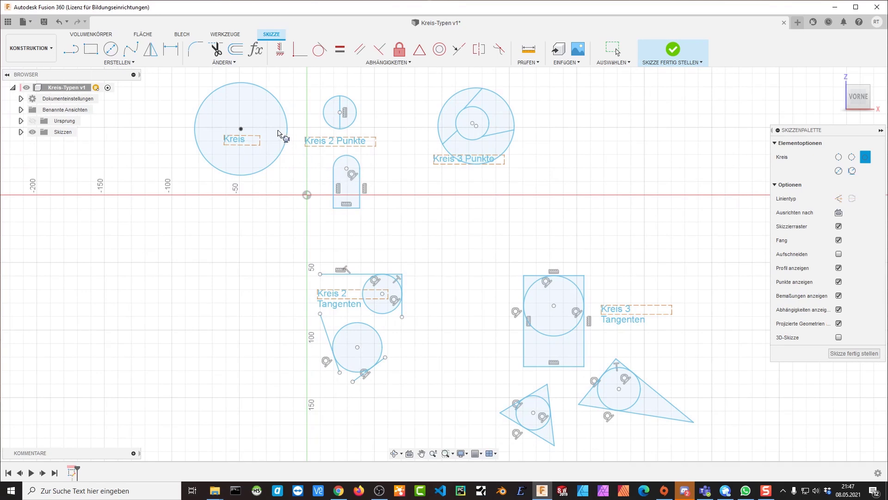